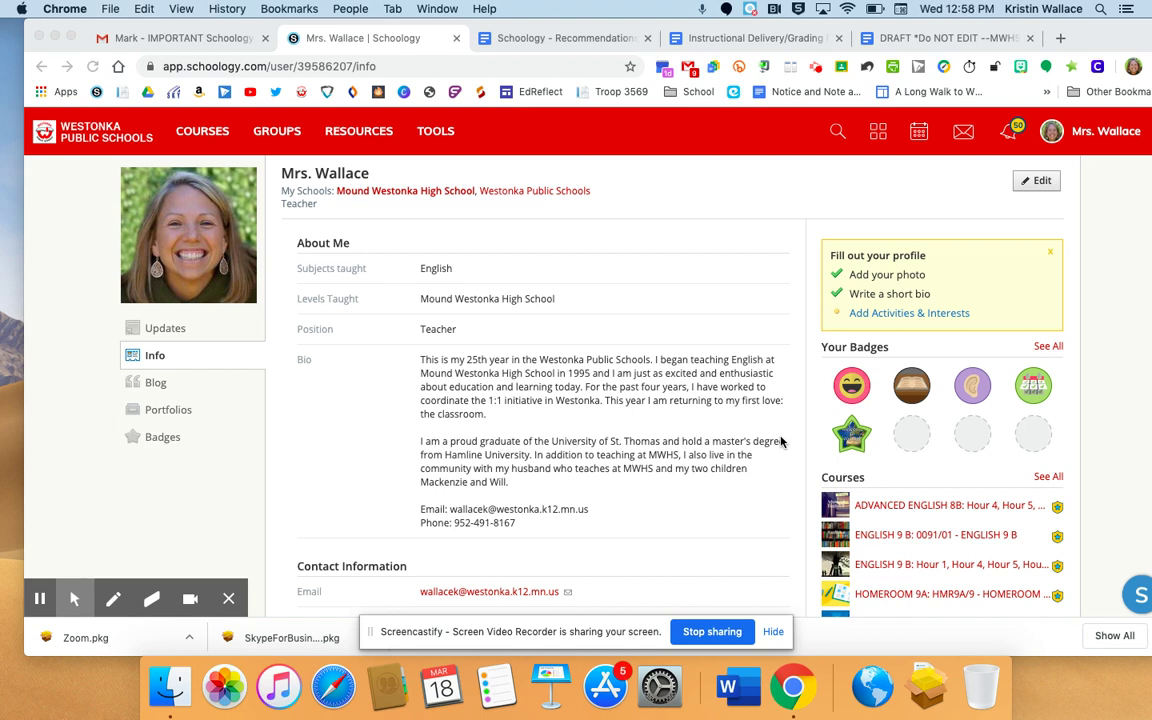
Open the Advisor Dashboard, search for "wa" and bring up the first matching person's summary
{"action": "left_click", "coordinate": [437, 143]}
{"action": "left_click", "coordinate": [437, 137]}
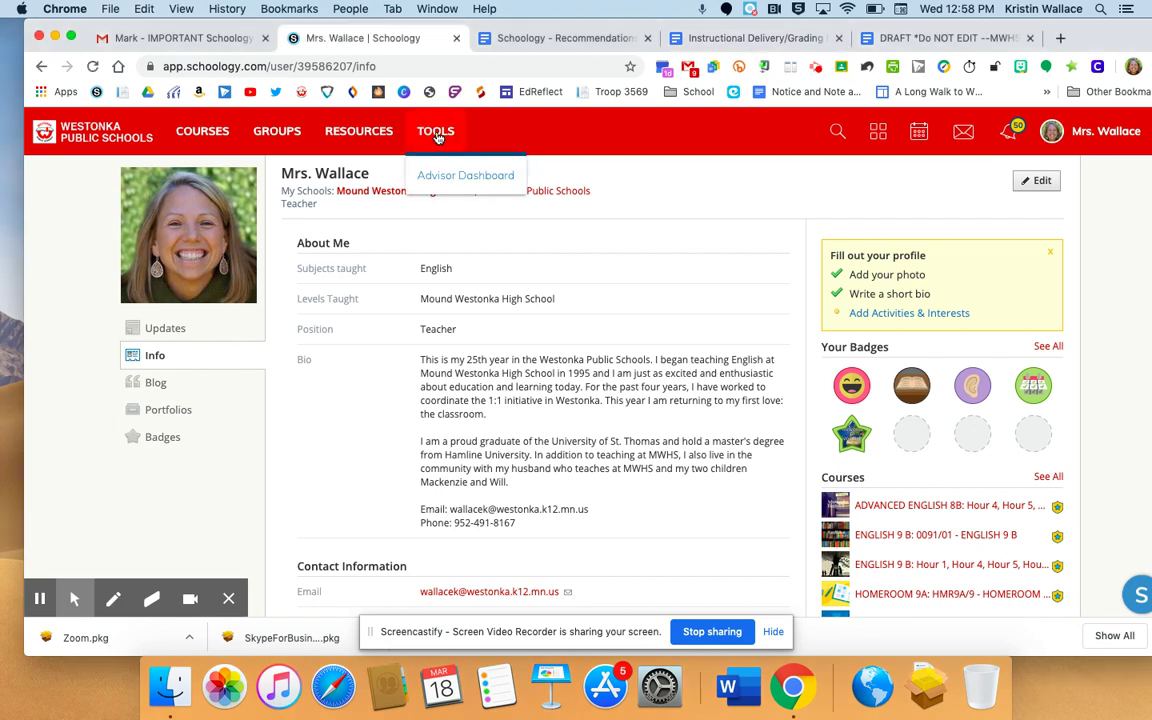
{"action": "left_click", "coordinate": [449, 175]}
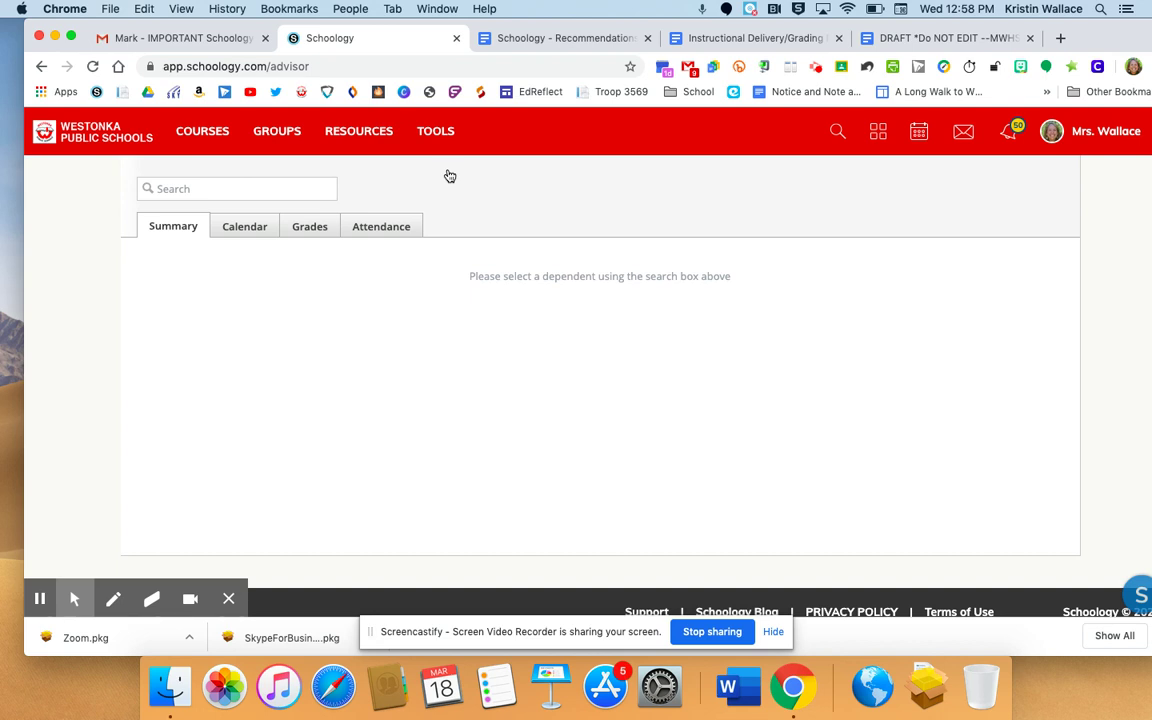
{"action": "left_click", "coordinate": [288, 186]}
{"action": "type", "text": "wa"}
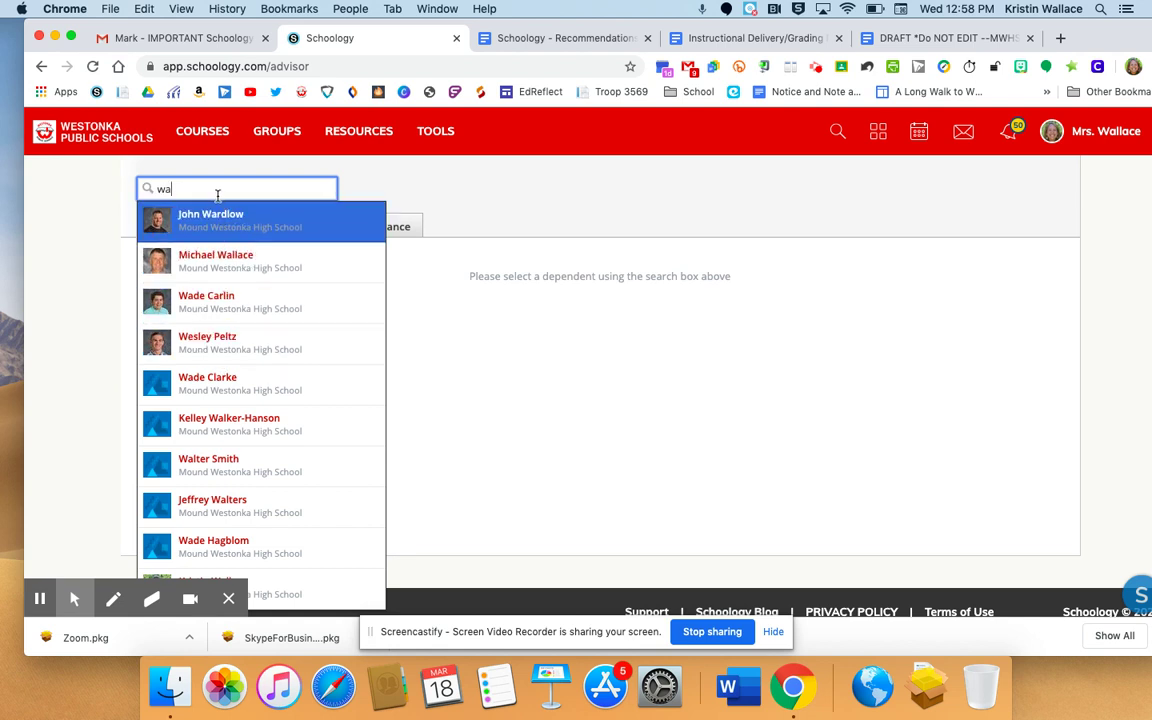
{"action": "key", "text": "Return"}
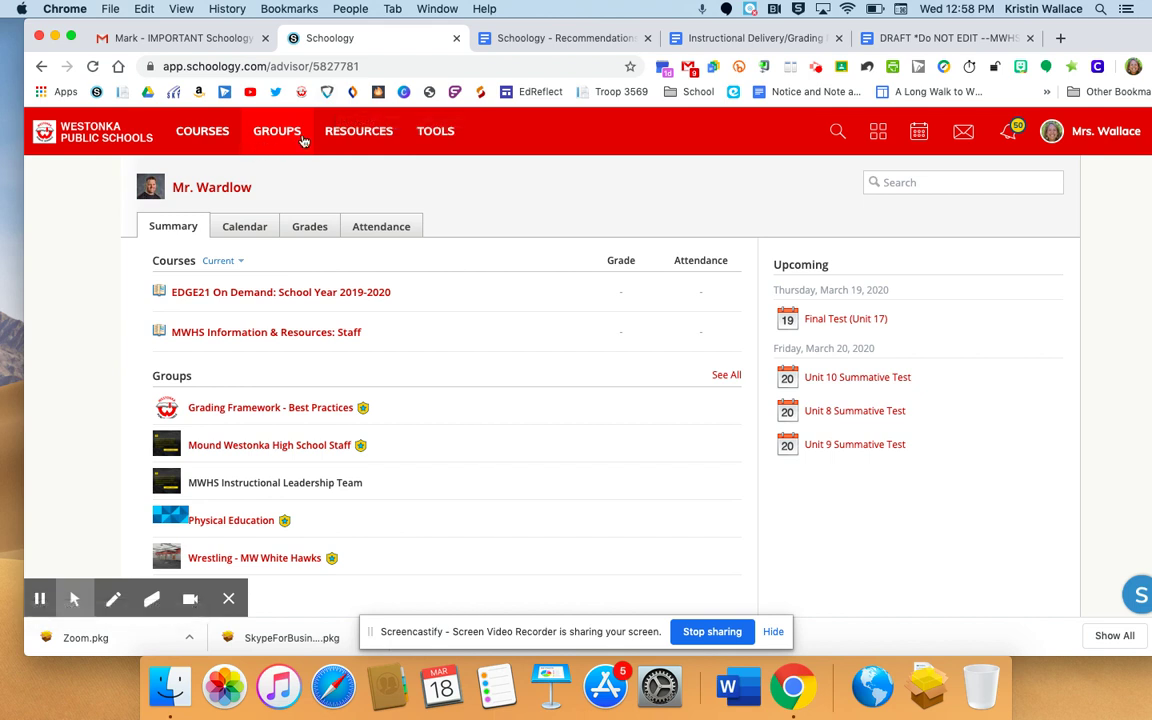
Return to the Advisor Dashboard, search for "wa" again and select the second matching person, the physical education teacher
{"action": "mouse_move", "coordinate": [437, 131]}
{"action": "left_click", "coordinate": [443, 178]}
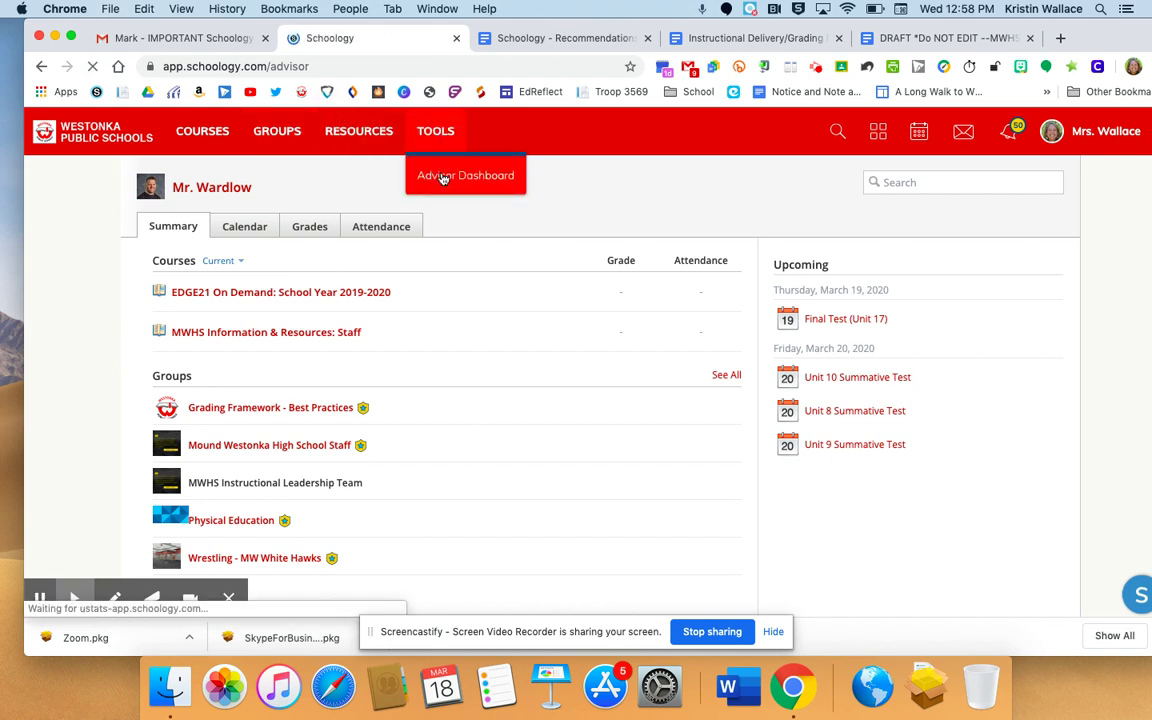
{"action": "left_click", "coordinate": [236, 188]}
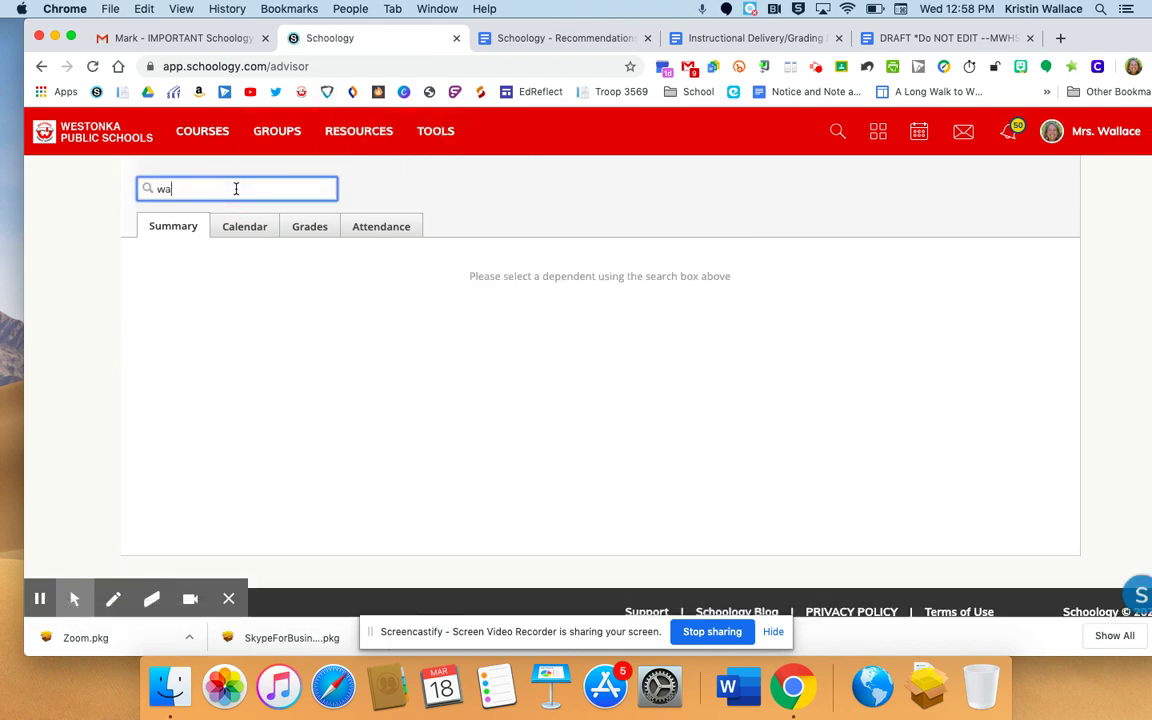
{"action": "type", "text": "wa"}
{"action": "left_click", "coordinate": [205, 254]}
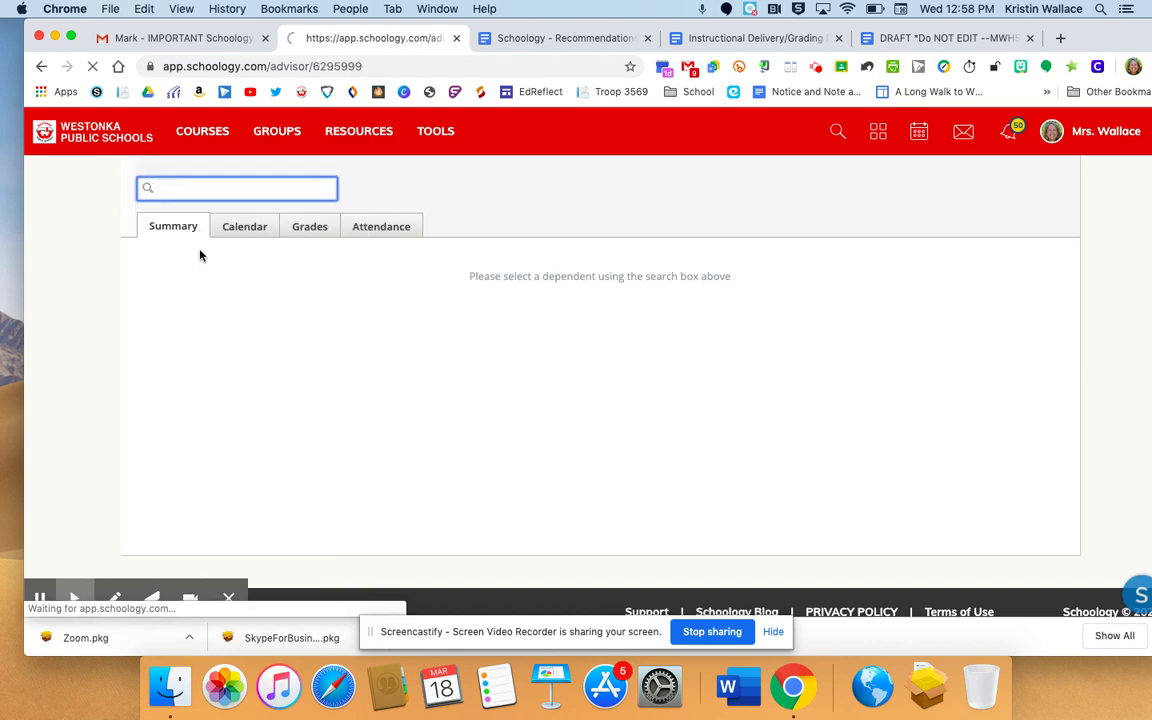
Open the physical education teacher's profile and view the updates of the PHY ED 8: 0165/05, 0165/06 course
{"action": "left_click", "coordinate": [202, 188]}
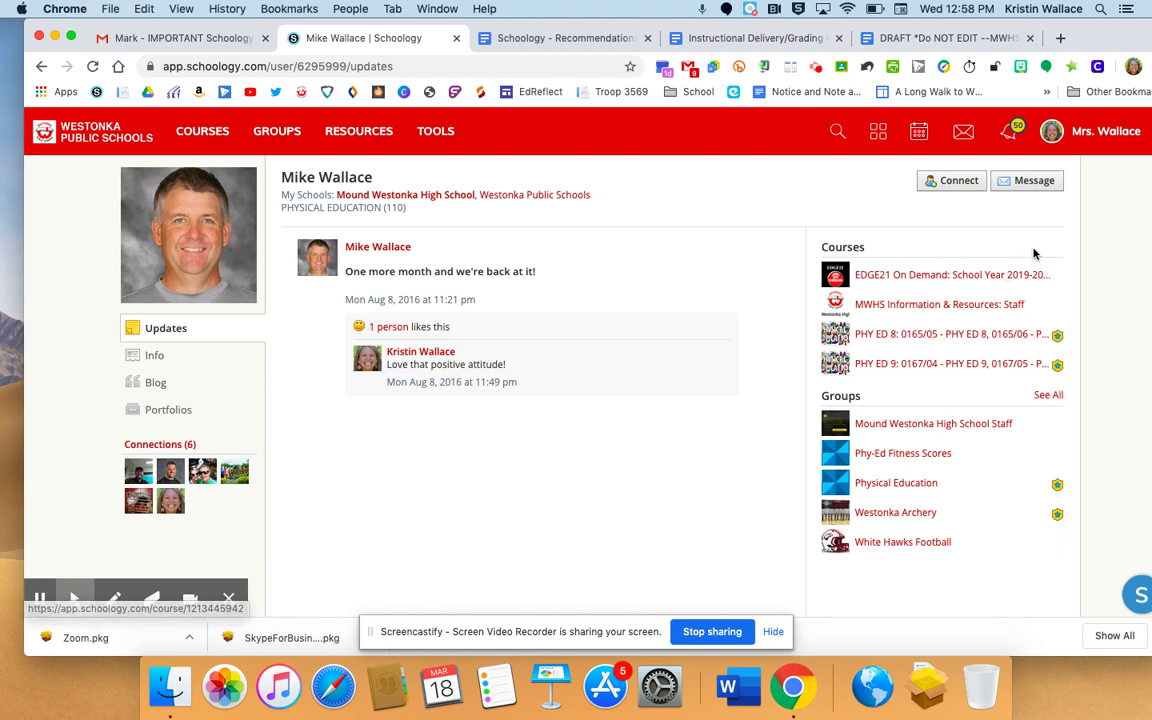
{"action": "left_click", "coordinate": [948, 340]}
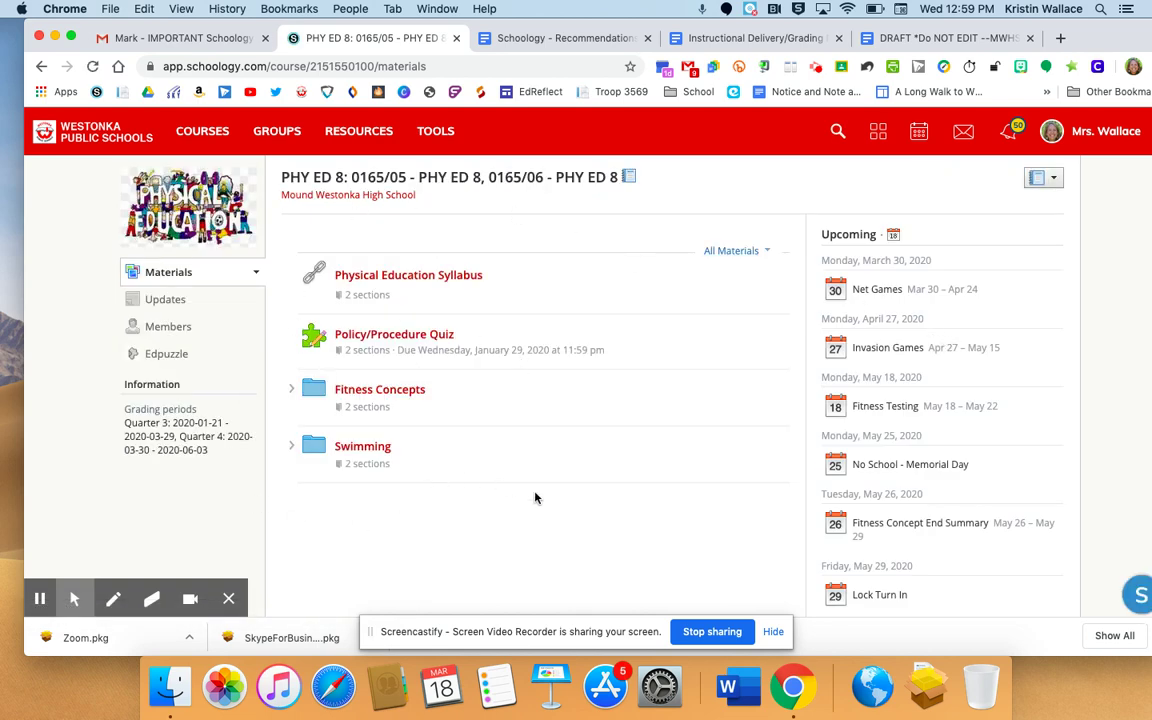
{"action": "left_click", "coordinate": [165, 300]}
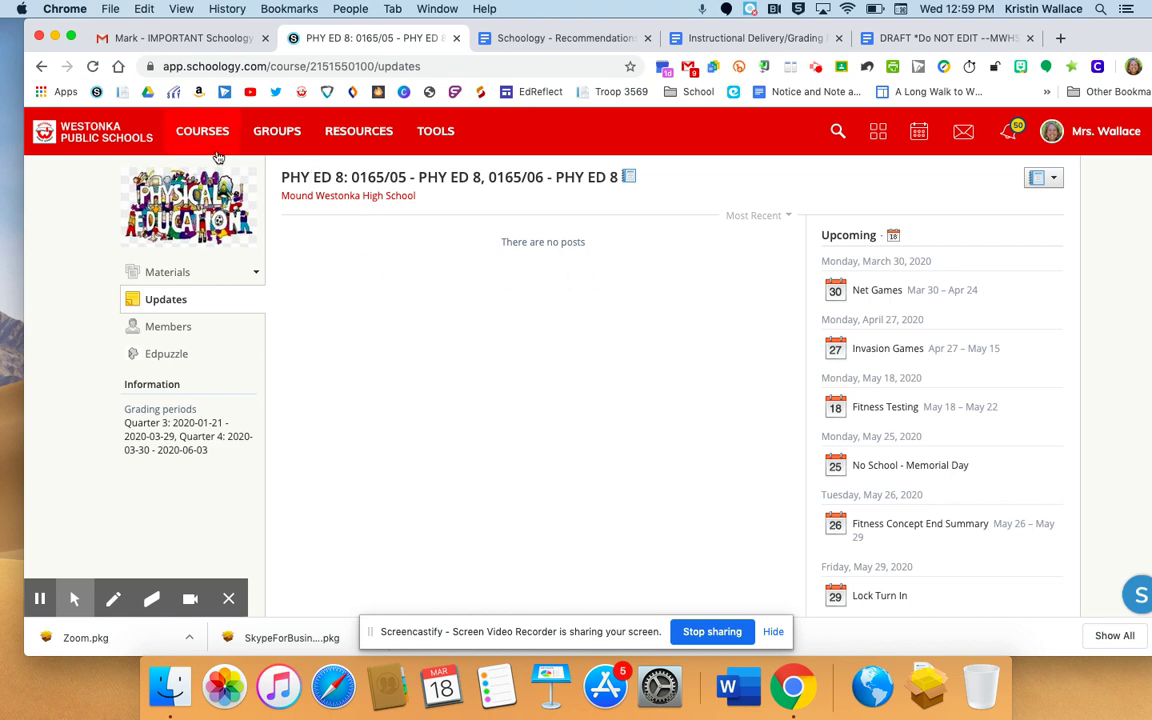
Go back to the Advisor Dashboard, search for "bra" and select the first matching person, an English teacher
{"action": "left_click", "coordinate": [405, 130]}
{"action": "left_click", "coordinate": [447, 175]}
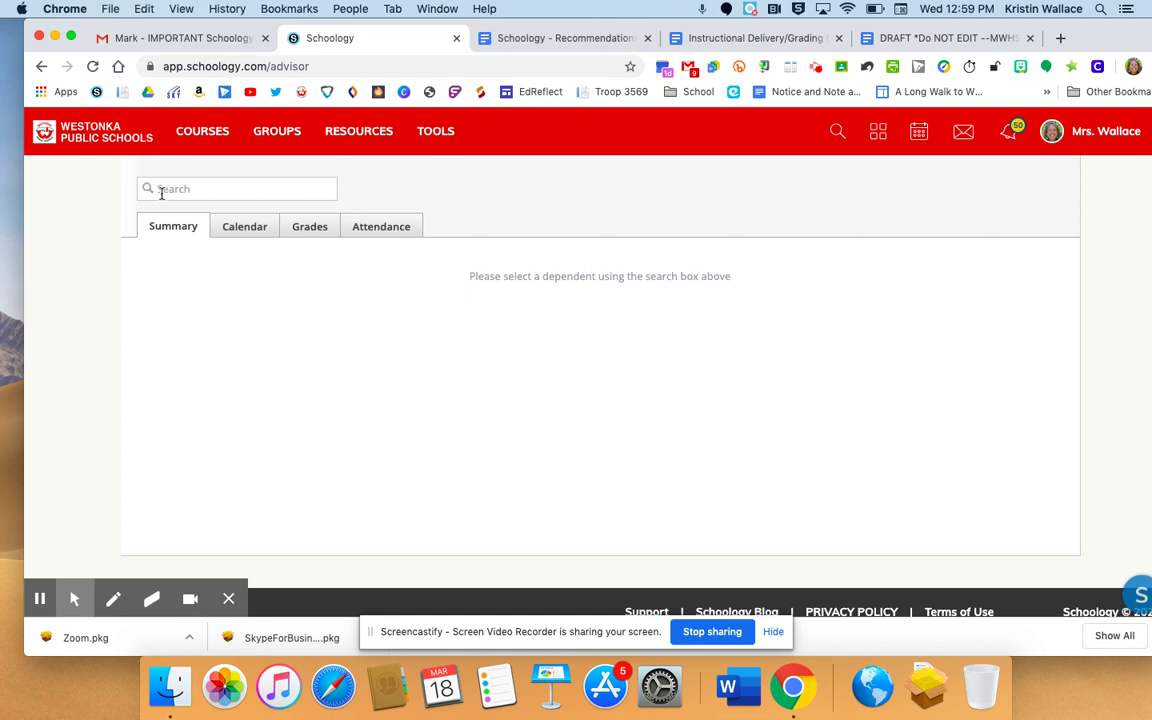
{"action": "left_click", "coordinate": [158, 189]}
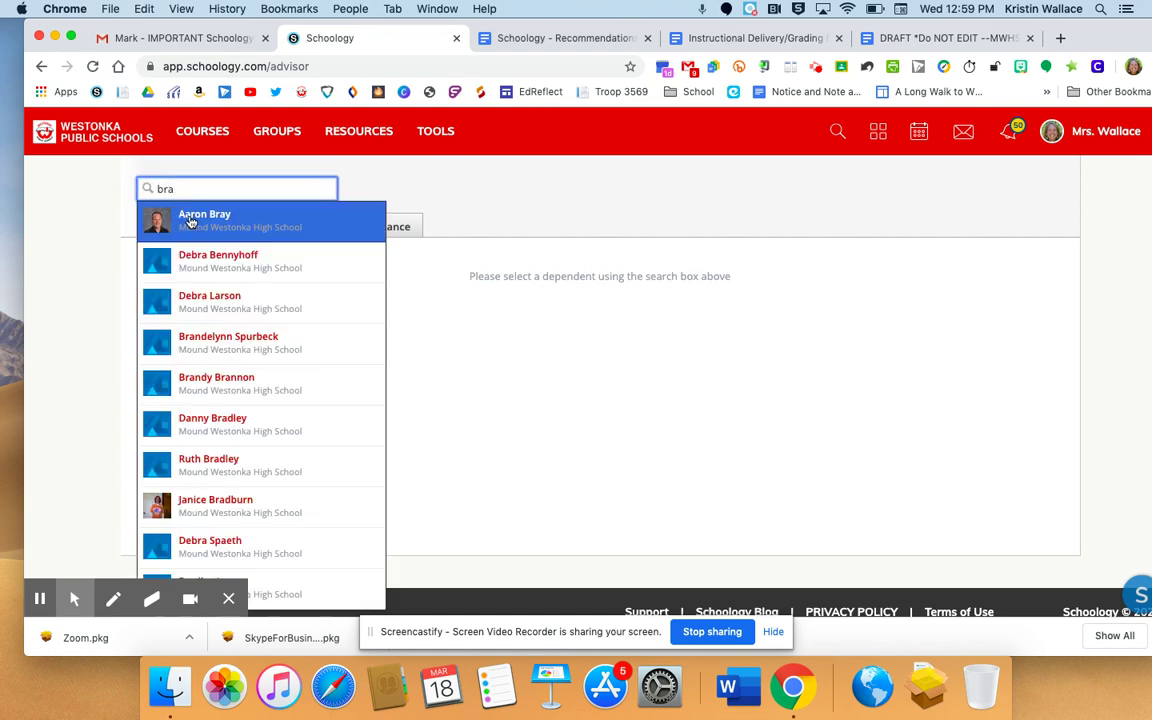
{"action": "left_click", "coordinate": [196, 220]}
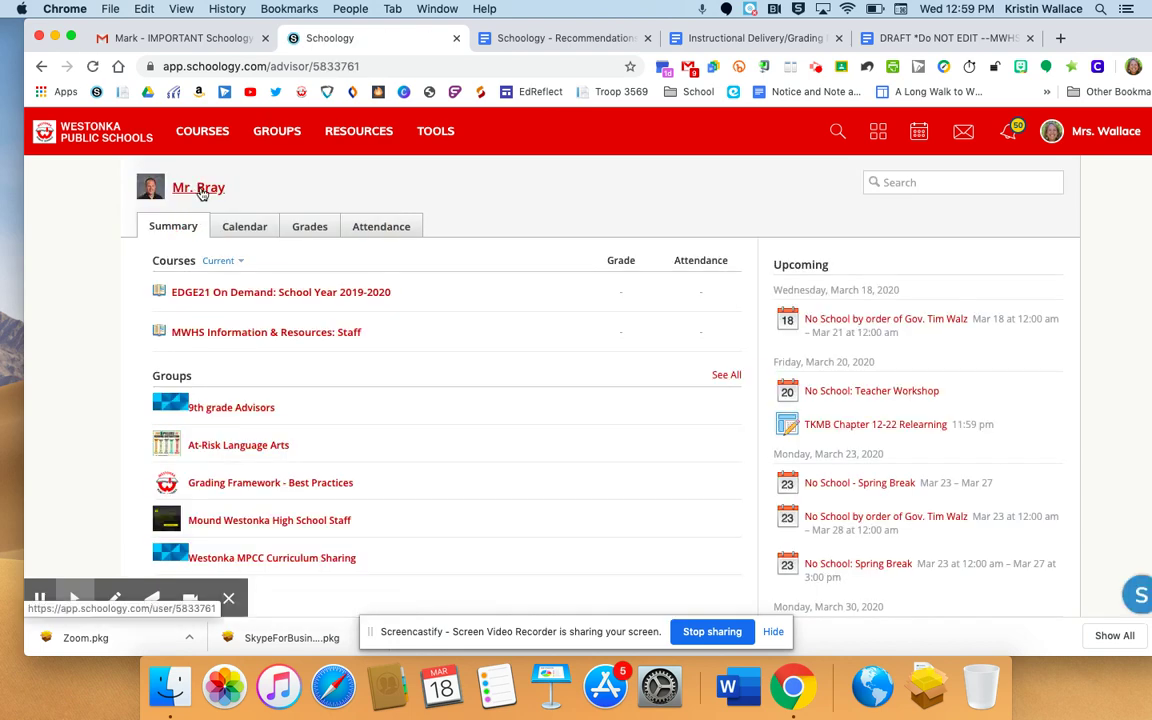
From the English teacher's profile, open ENGLISH 9 B: Hour 1, Hour 4, Hour 5, Hour 7 and examine its updates
{"action": "left_click", "coordinate": [199, 190]}
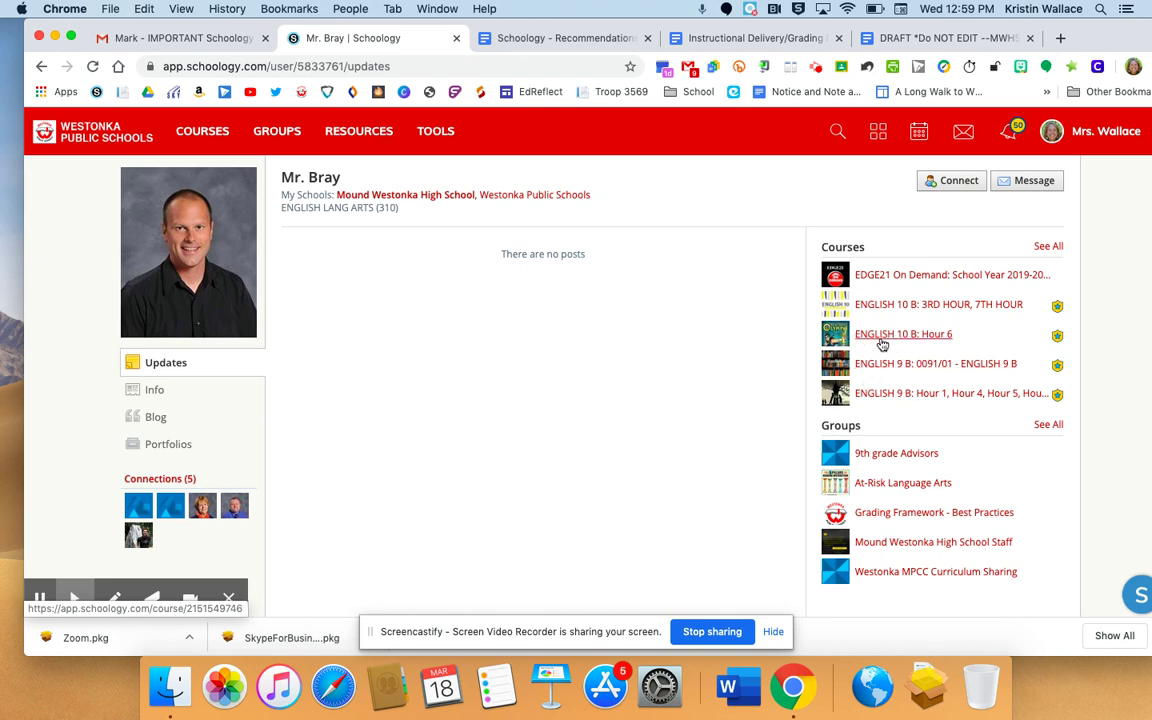
{"action": "left_click", "coordinate": [885, 395]}
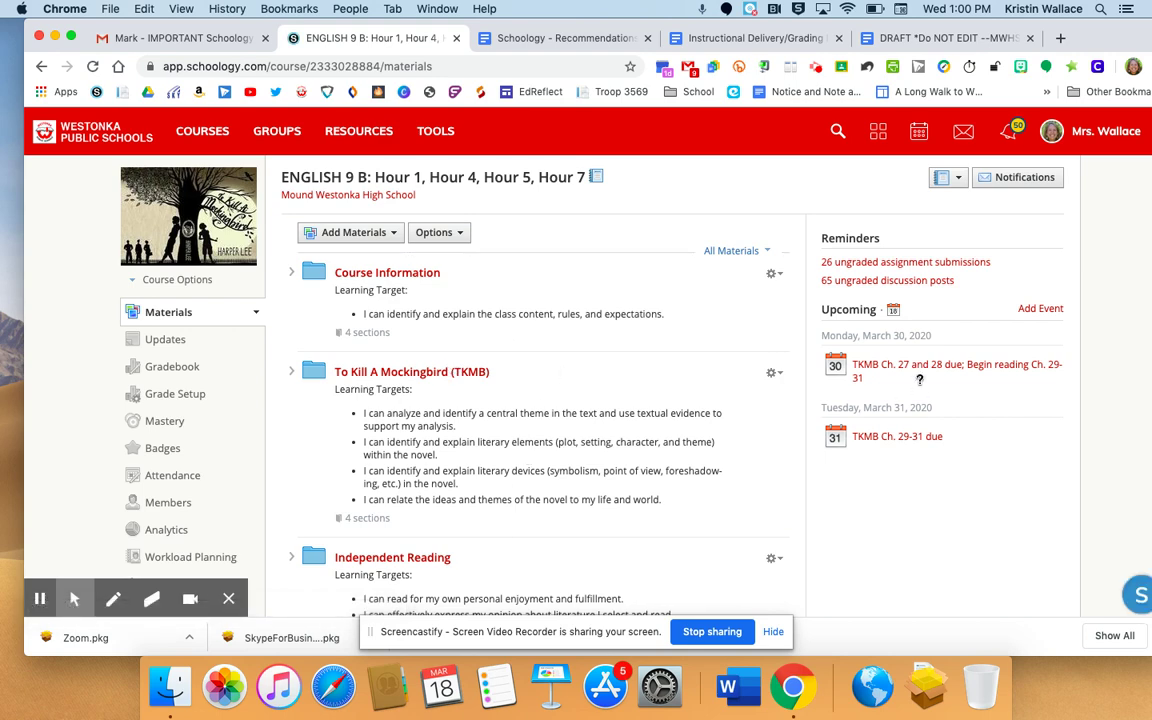
{"action": "left_click", "coordinate": [166, 340]}
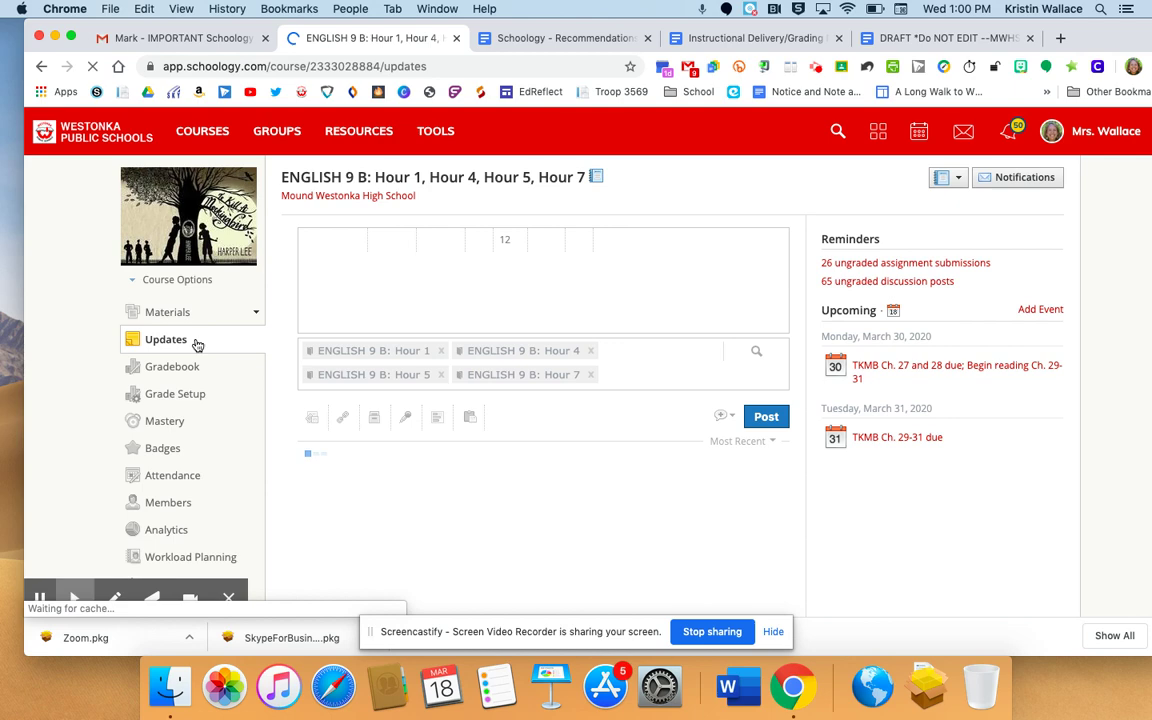
{"action": "scroll", "coordinate": [508, 497], "scroll_direction": "down", "scroll_amount": 3}
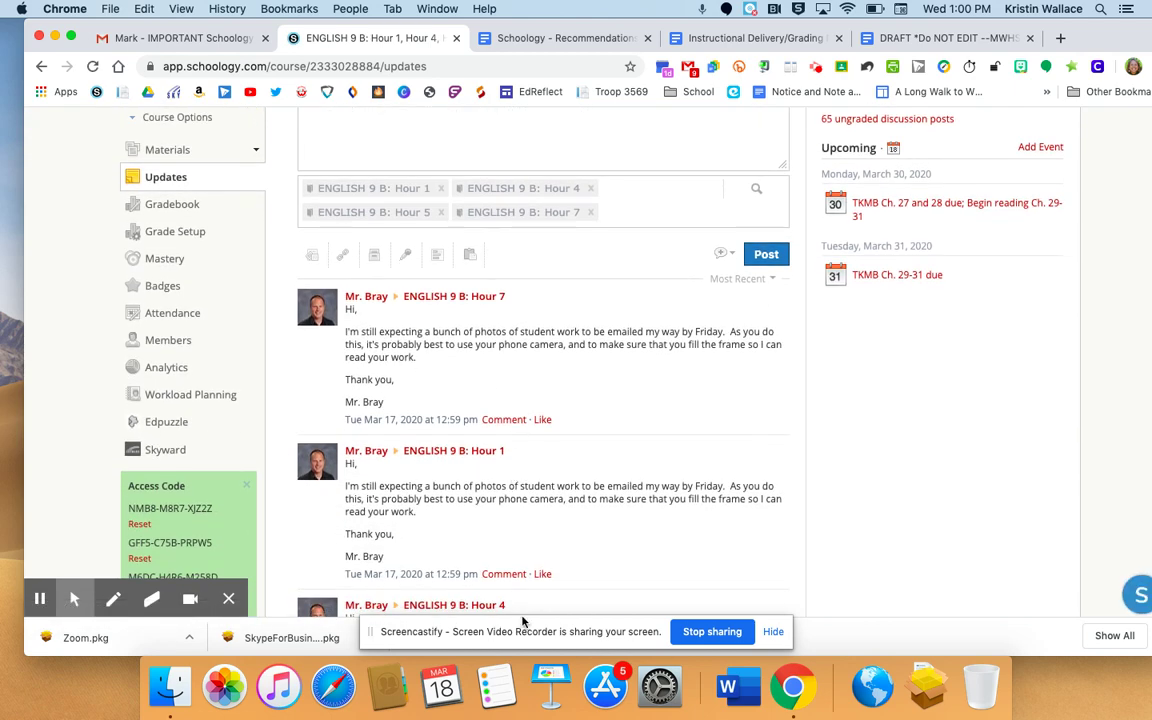
{"action": "scroll", "coordinate": [495, 497], "scroll_direction": "up", "scroll_amount": 4}
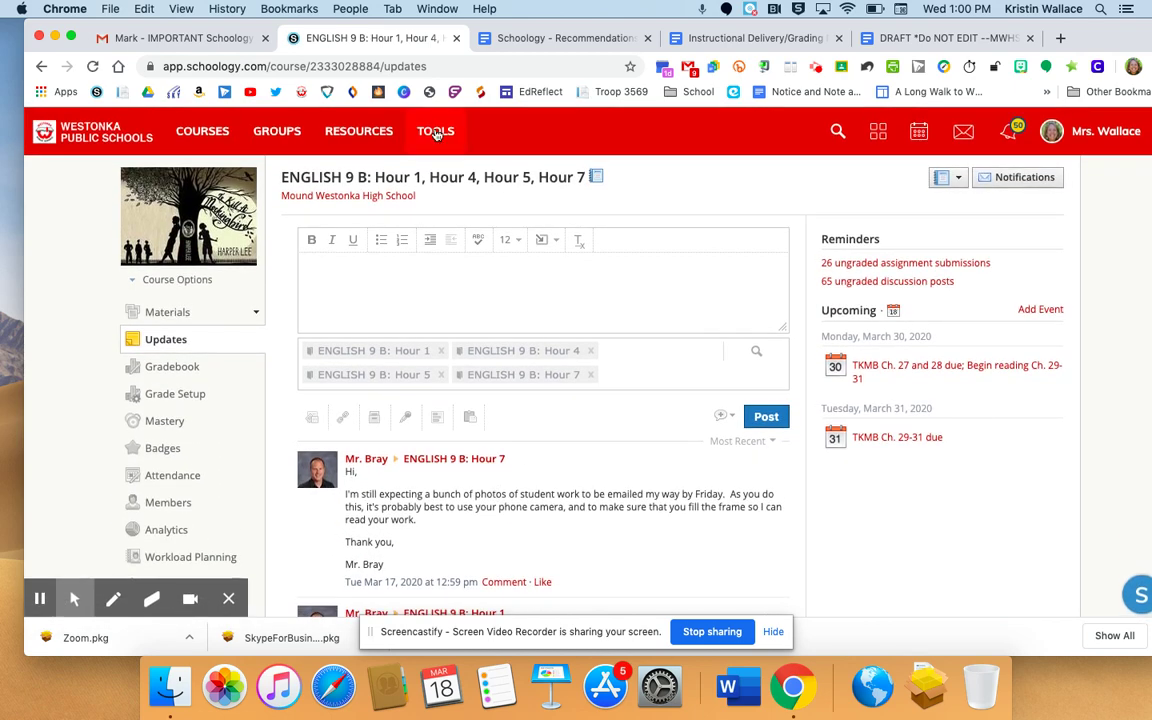
Reopen the Advisor Dashboard, search for "wall" and select the fourth matching person, a student
{"action": "left_click", "coordinate": [438, 132]}
{"action": "left_click", "coordinate": [447, 176]}
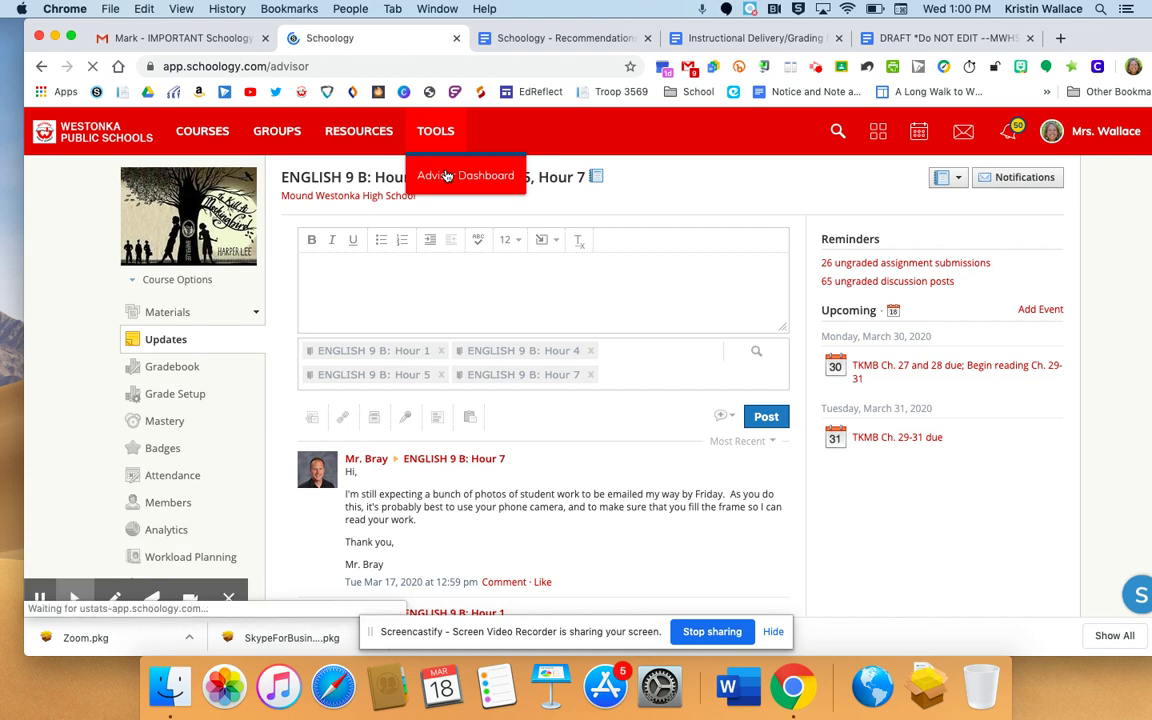
{"action": "left_click", "coordinate": [234, 189]}
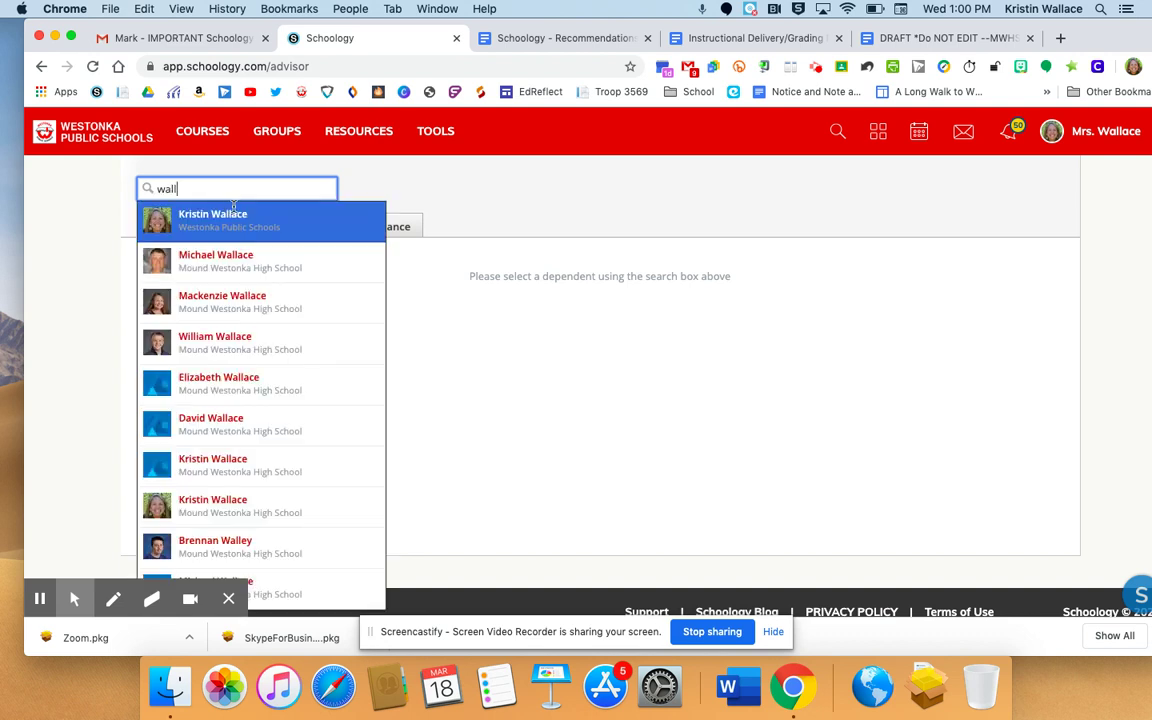
{"action": "left_click", "coordinate": [205, 339]}
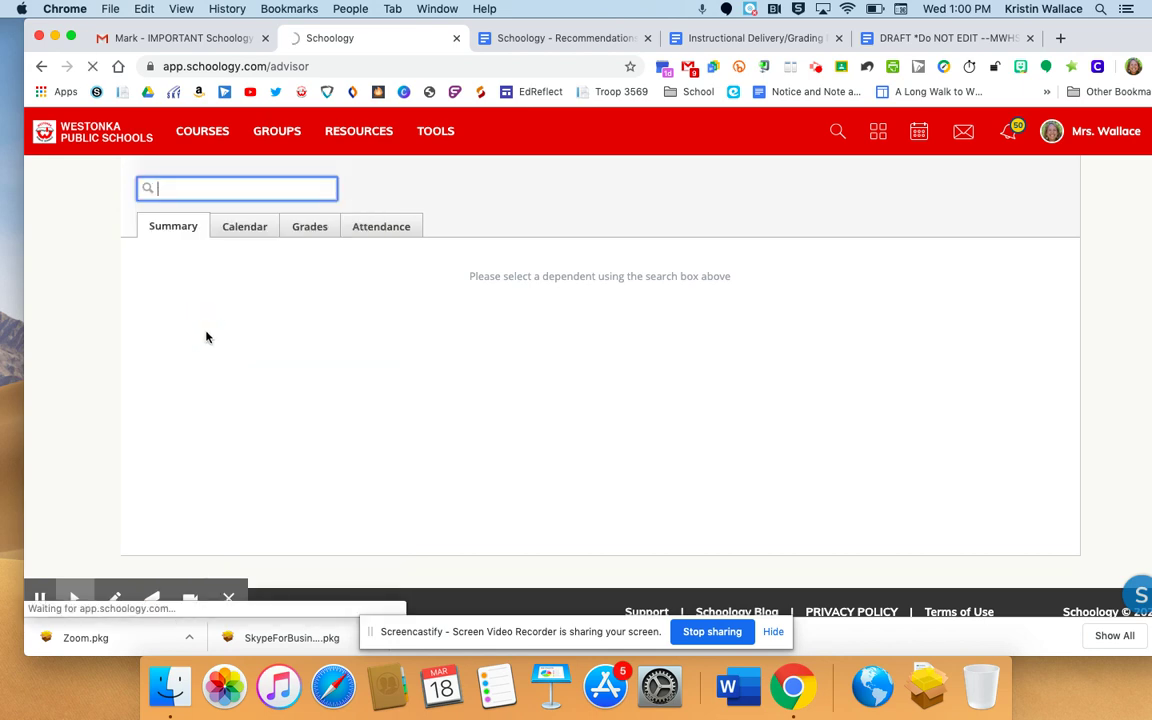
Open the student's profile, display the full list of enrolled courses and look through it to the honors English course
{"action": "left_click", "coordinate": [222, 190]}
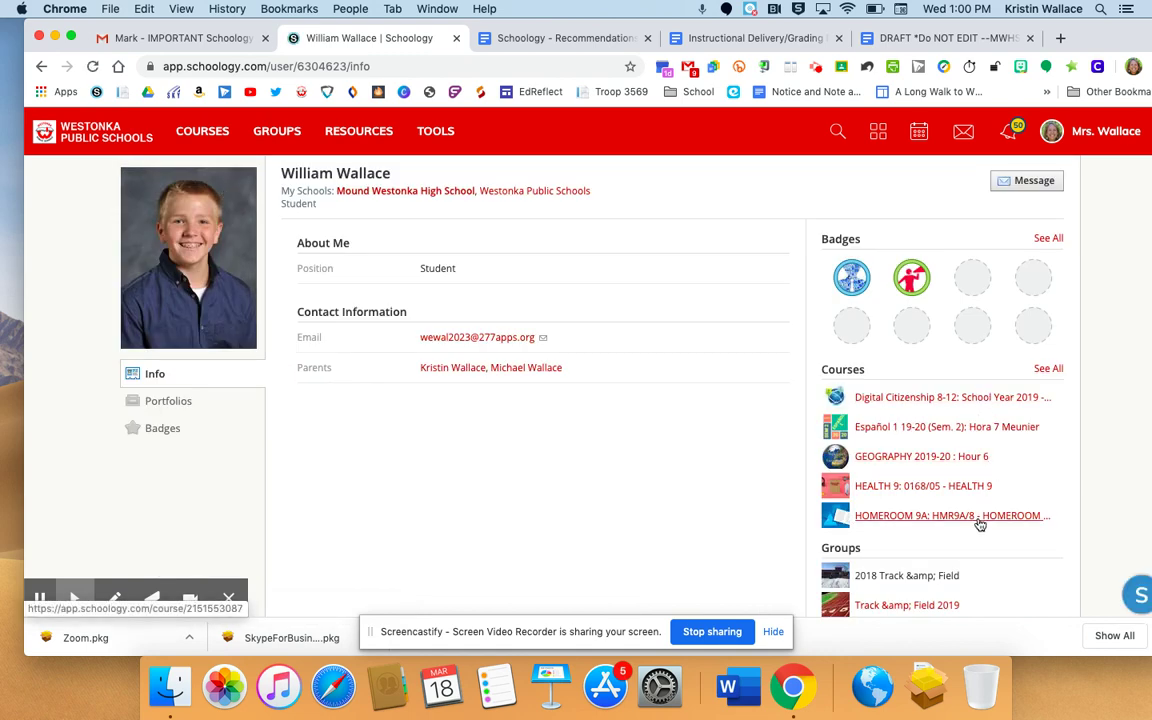
{"action": "scroll", "coordinate": [980, 525], "scroll_direction": "down", "scroll_amount": 1}
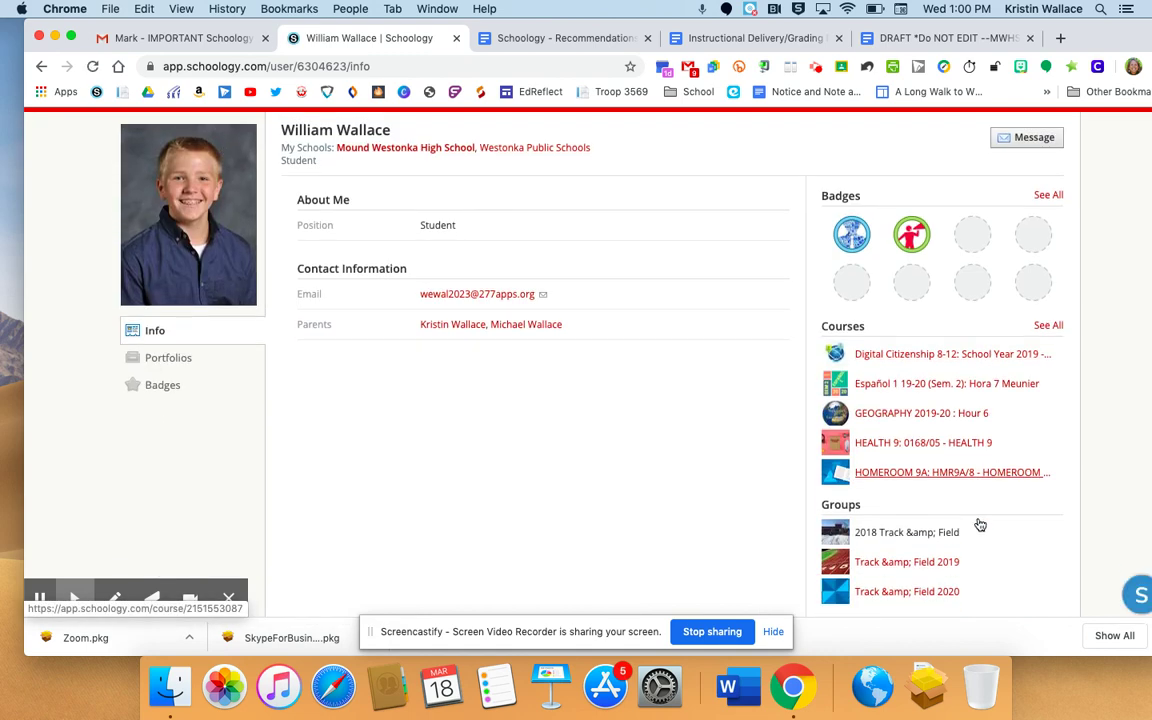
{"action": "left_click", "coordinate": [1048, 327]}
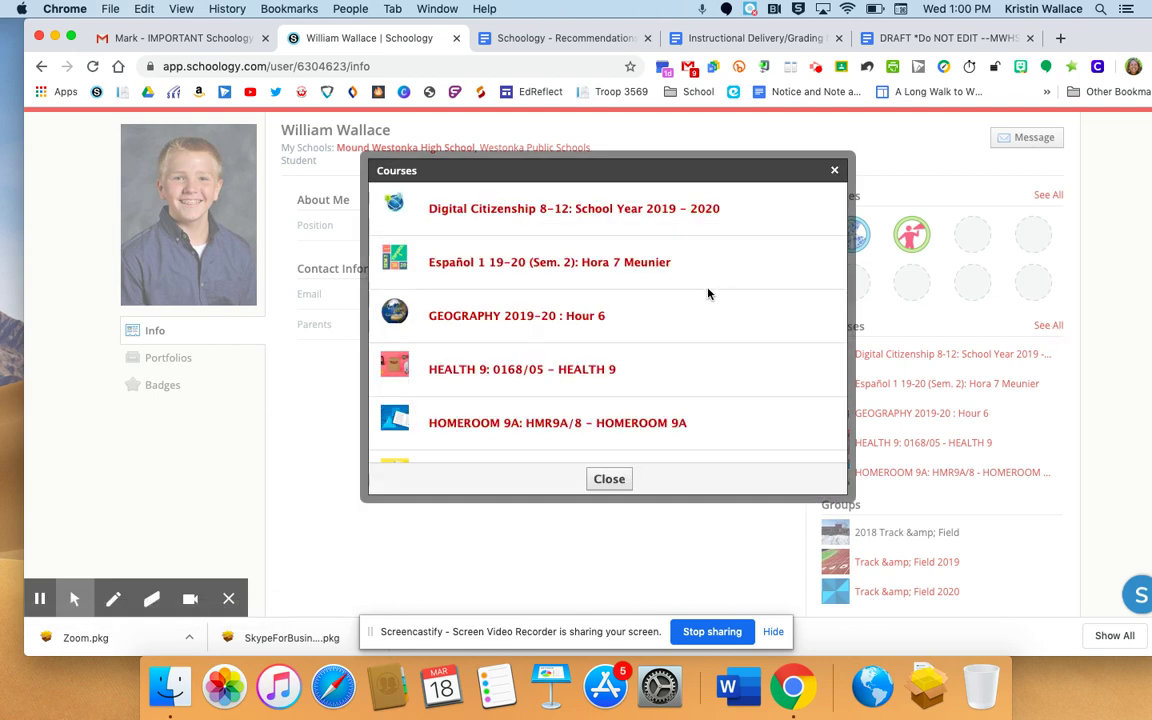
{"action": "scroll", "coordinate": [708, 293], "scroll_direction": "down", "scroll_amount": 3}
{"action": "scroll", "coordinate": [708, 293], "scroll_direction": "up", "scroll_amount": 1}
{"action": "scroll", "coordinate": [708, 293], "scroll_direction": "down", "scroll_amount": 3}
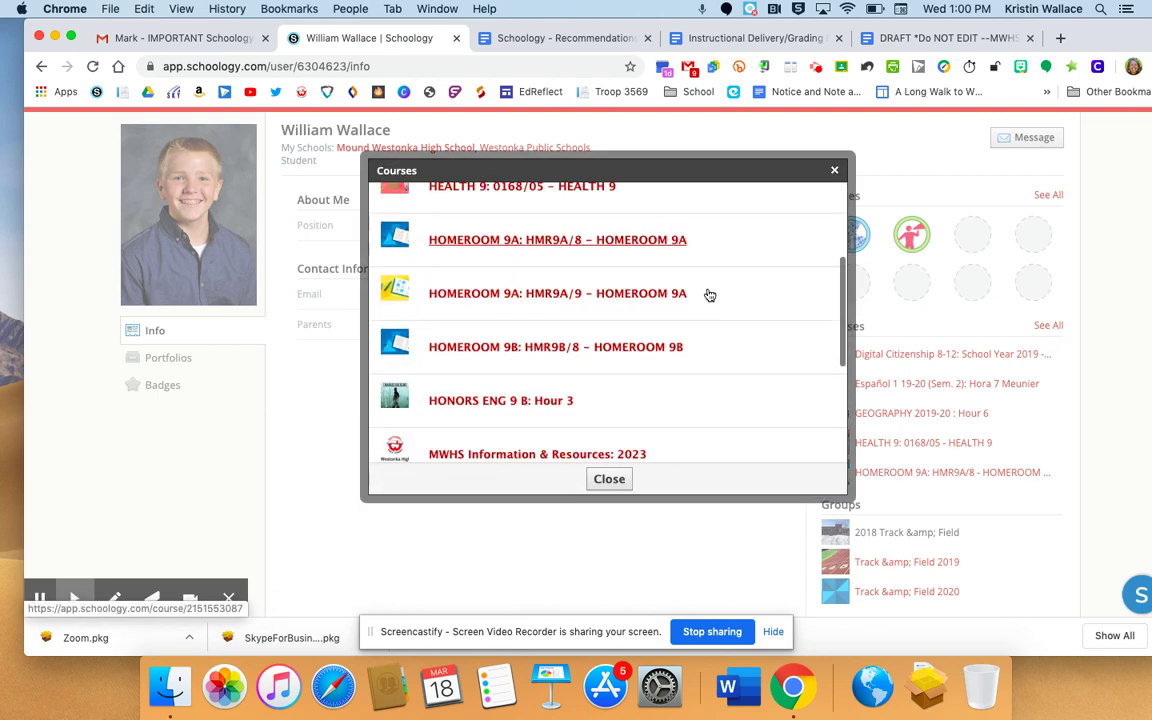
{"action": "scroll", "coordinate": [708, 293], "scroll_direction": "down", "scroll_amount": 3}
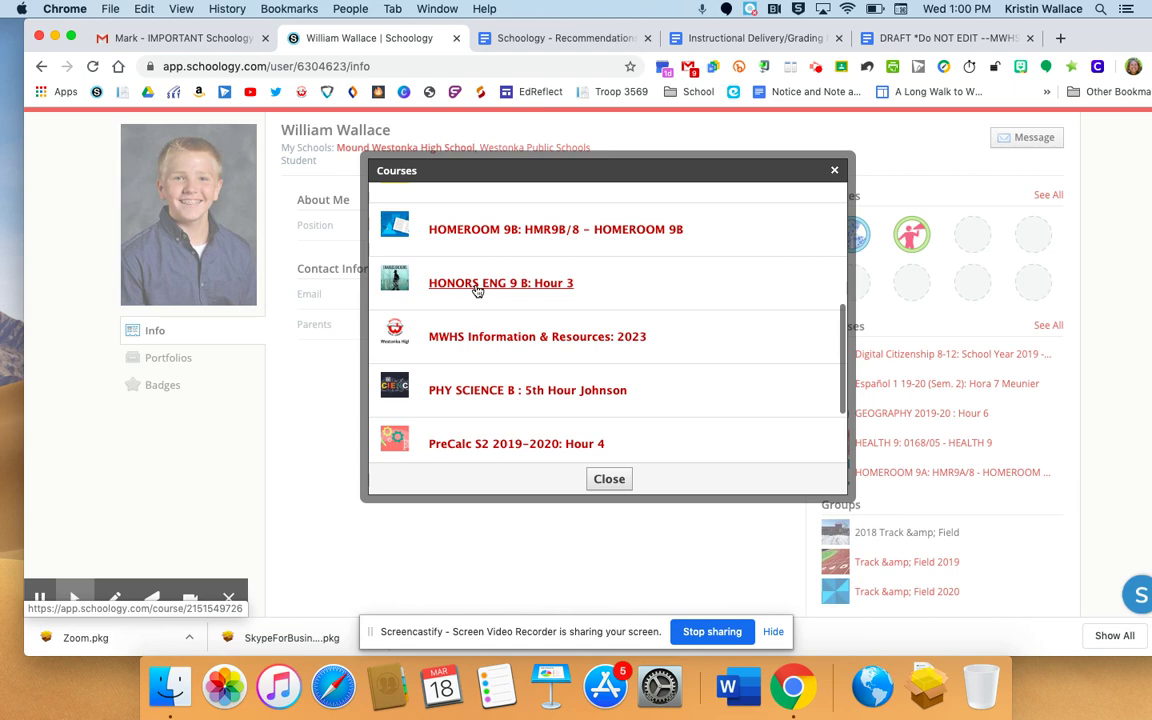
Open the HONORS ENG 9 B: Hour 3 course, examine its materials and upcoming items, and view its updates
{"action": "left_click", "coordinate": [477, 287]}
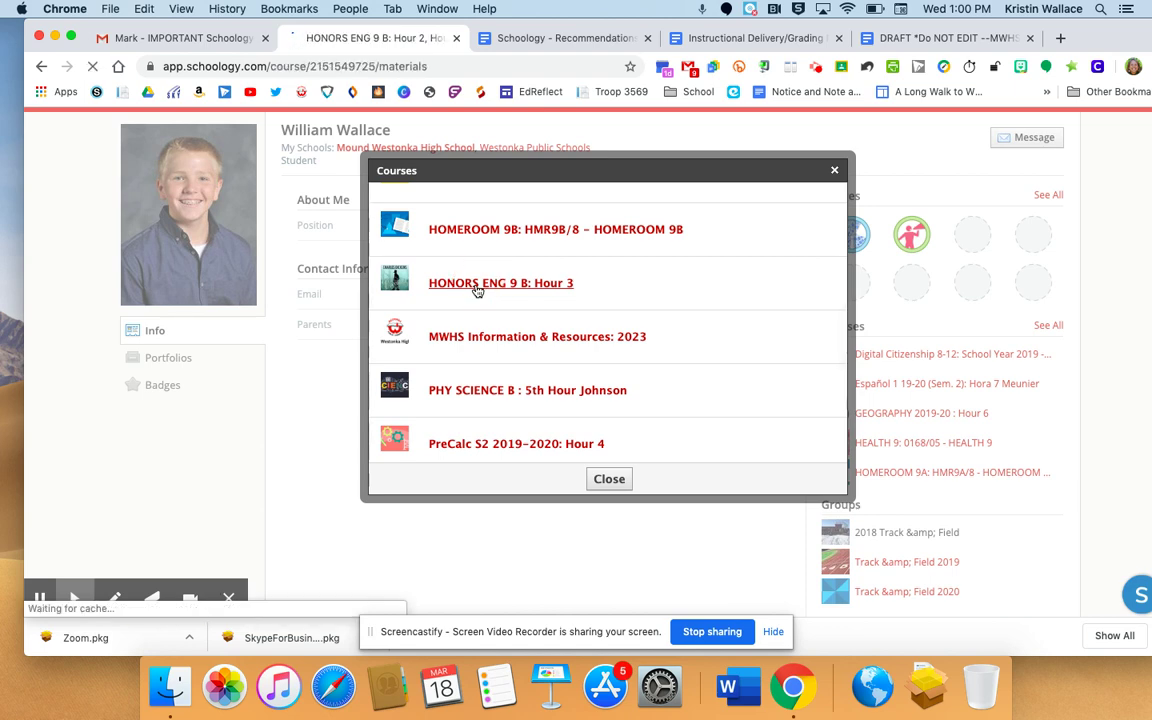
{"action": "scroll", "coordinate": [499, 504], "scroll_direction": "down", "scroll_amount": 2}
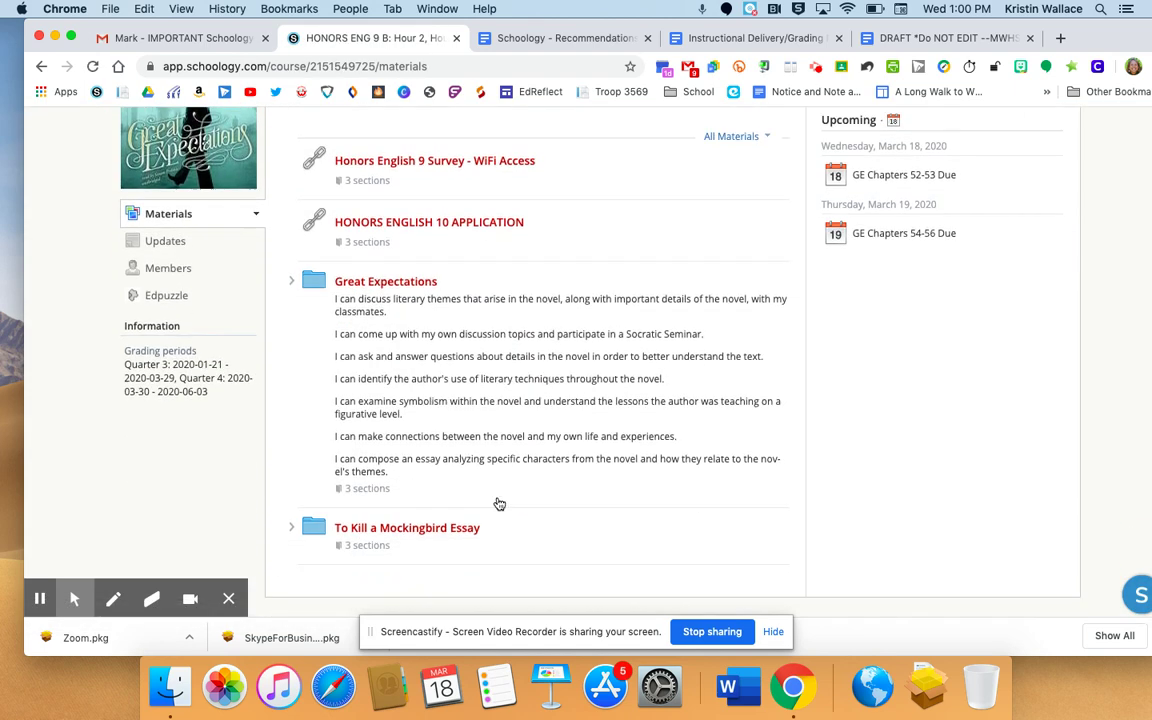
{"action": "scroll", "coordinate": [499, 504], "scroll_direction": "up", "scroll_amount": 2}
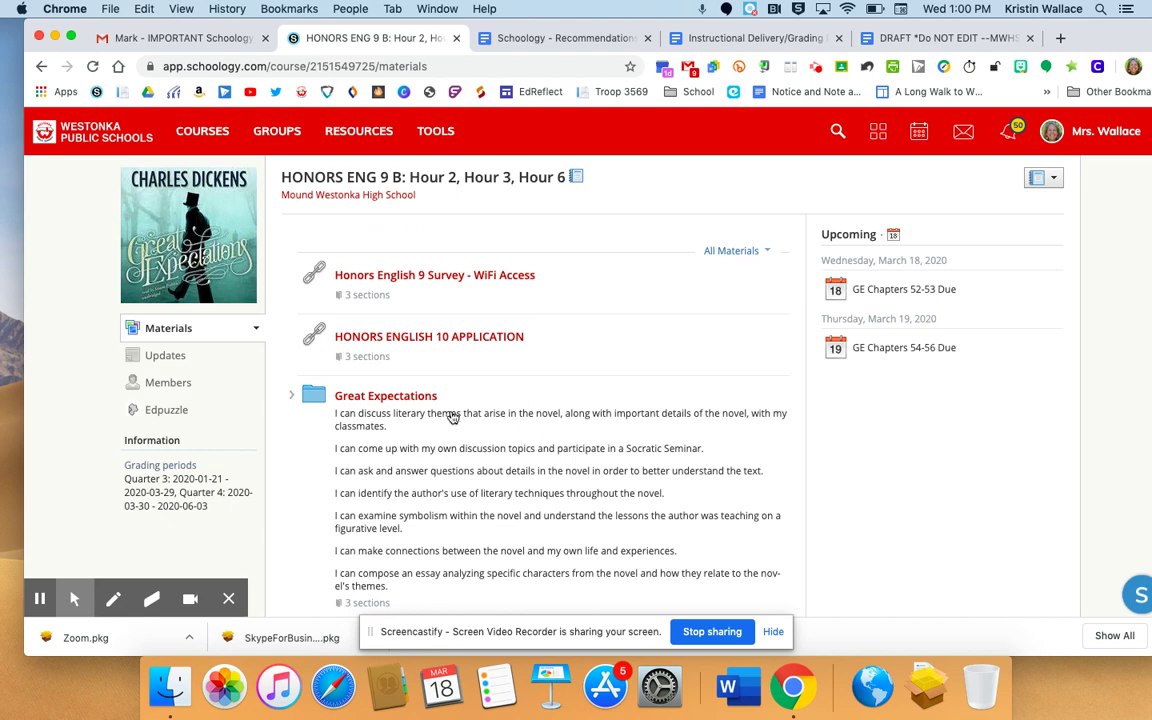
{"action": "scroll", "coordinate": [453, 418], "scroll_direction": "down", "scroll_amount": 2}
{"action": "scroll", "coordinate": [453, 418], "scroll_direction": "up", "scroll_amount": 1}
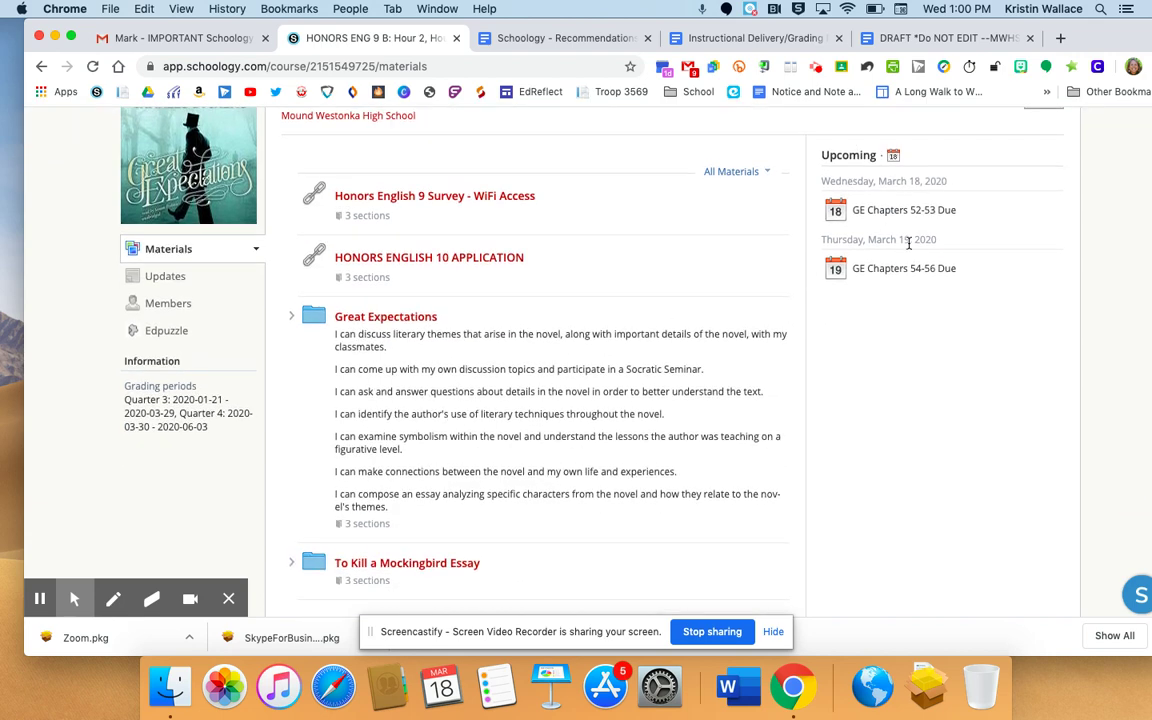
{"action": "left_click", "coordinate": [164, 281]}
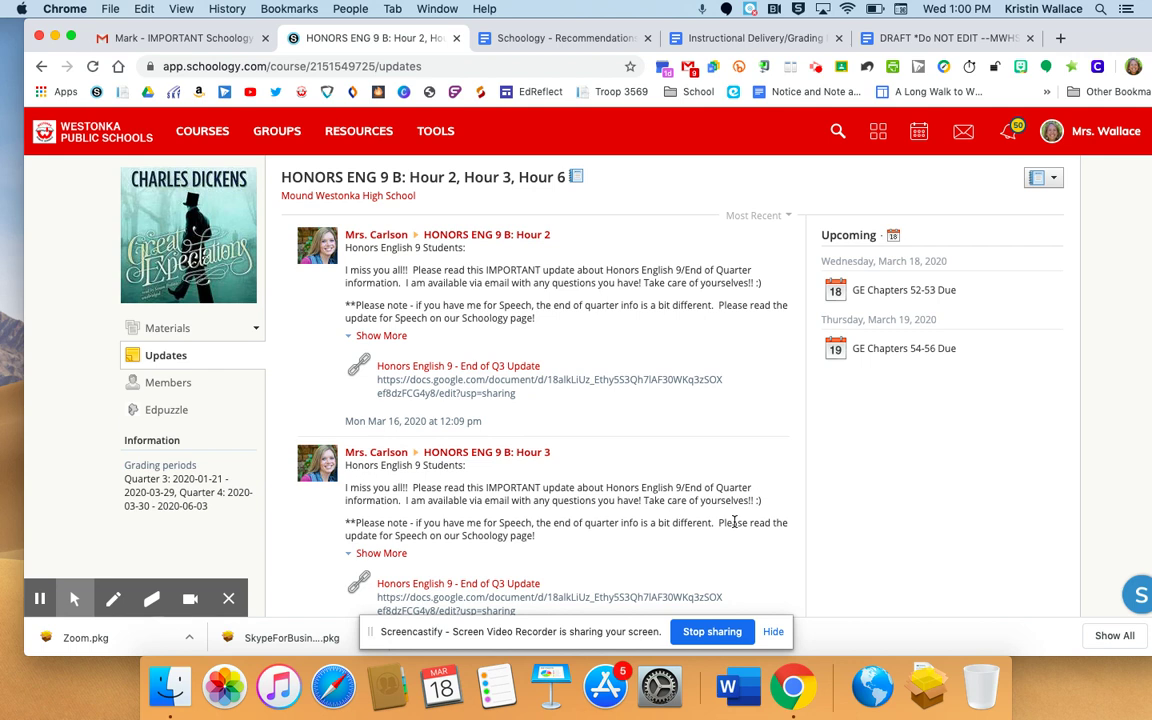
Reopen the Advisor Dashboard, search by the first letters of the student's surname and select the third matching person
{"action": "left_click", "coordinate": [435, 131]}
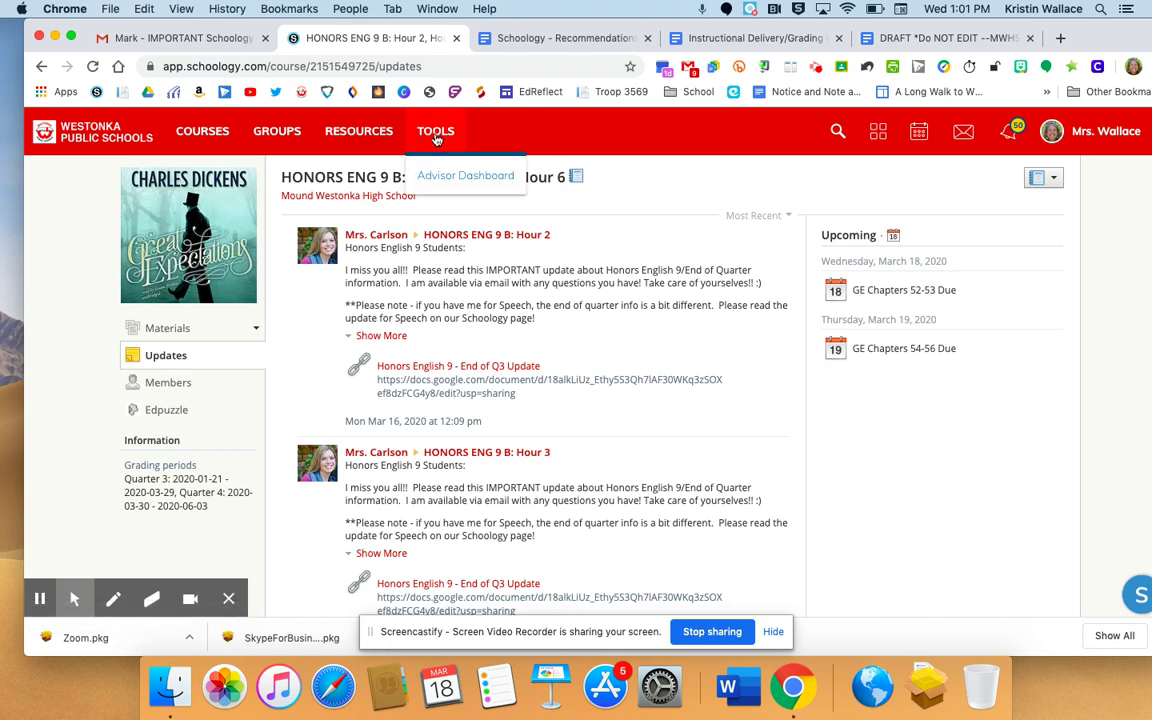
{"action": "left_click", "coordinate": [449, 179]}
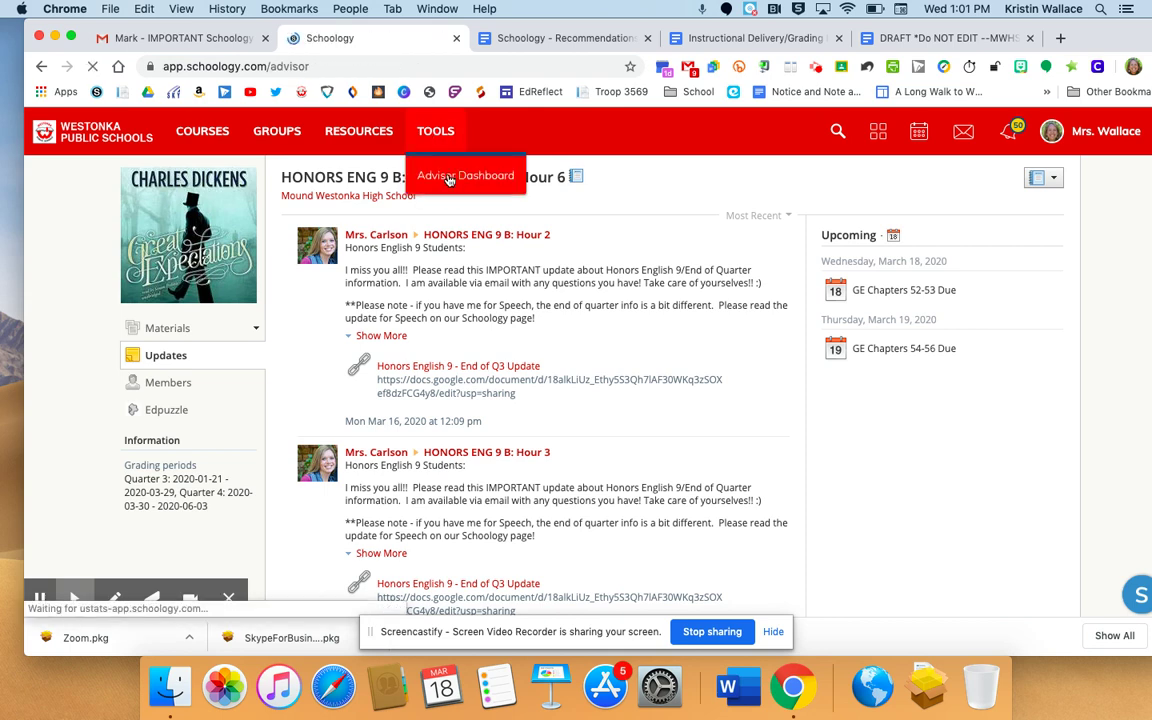
{"action": "left_click", "coordinate": [204, 188]}
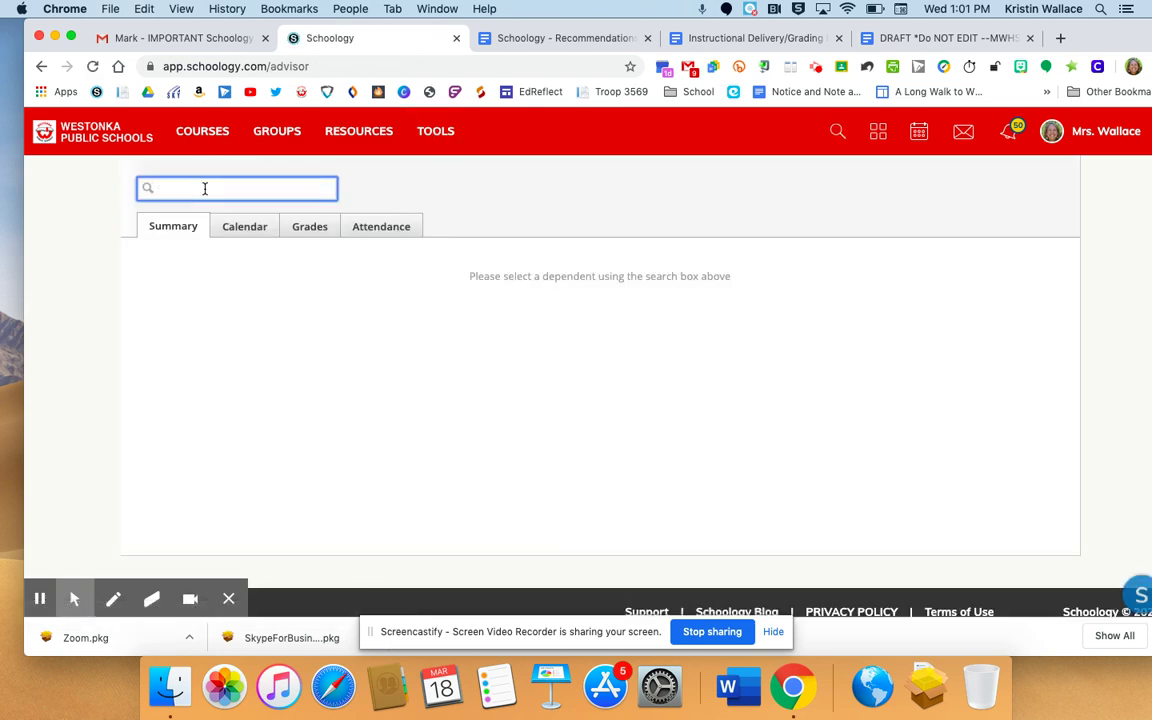
{"action": "type", "text": "walla"}
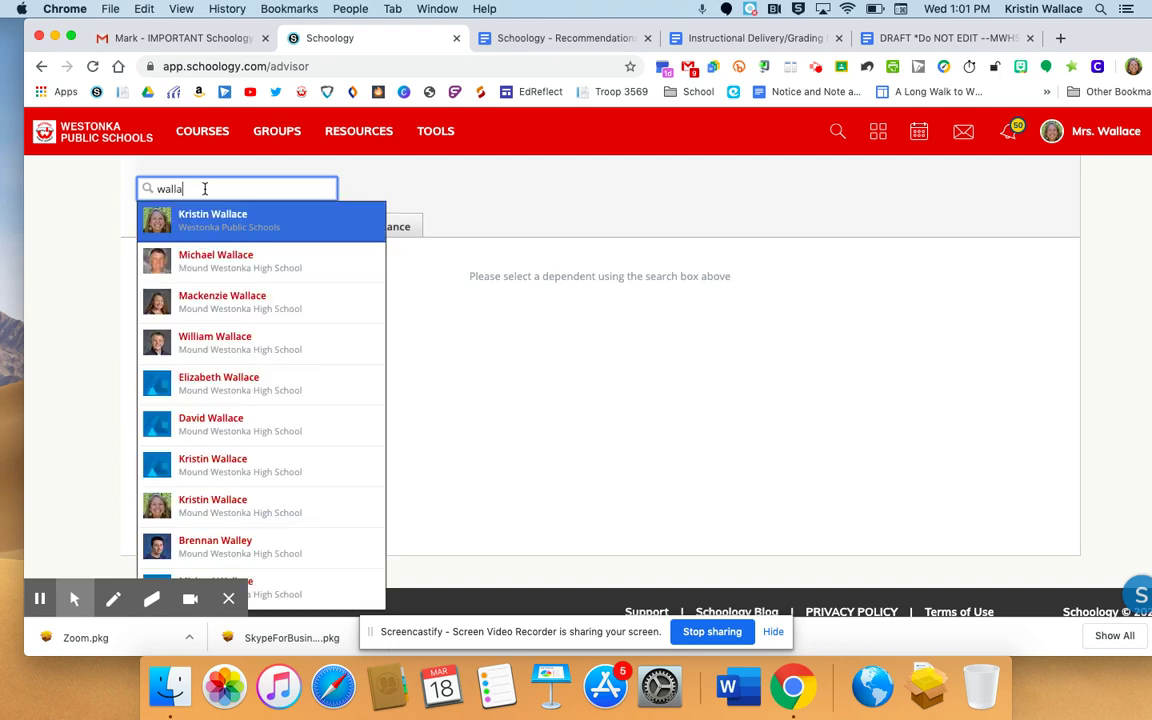
{"action": "left_click", "coordinate": [190, 302]}
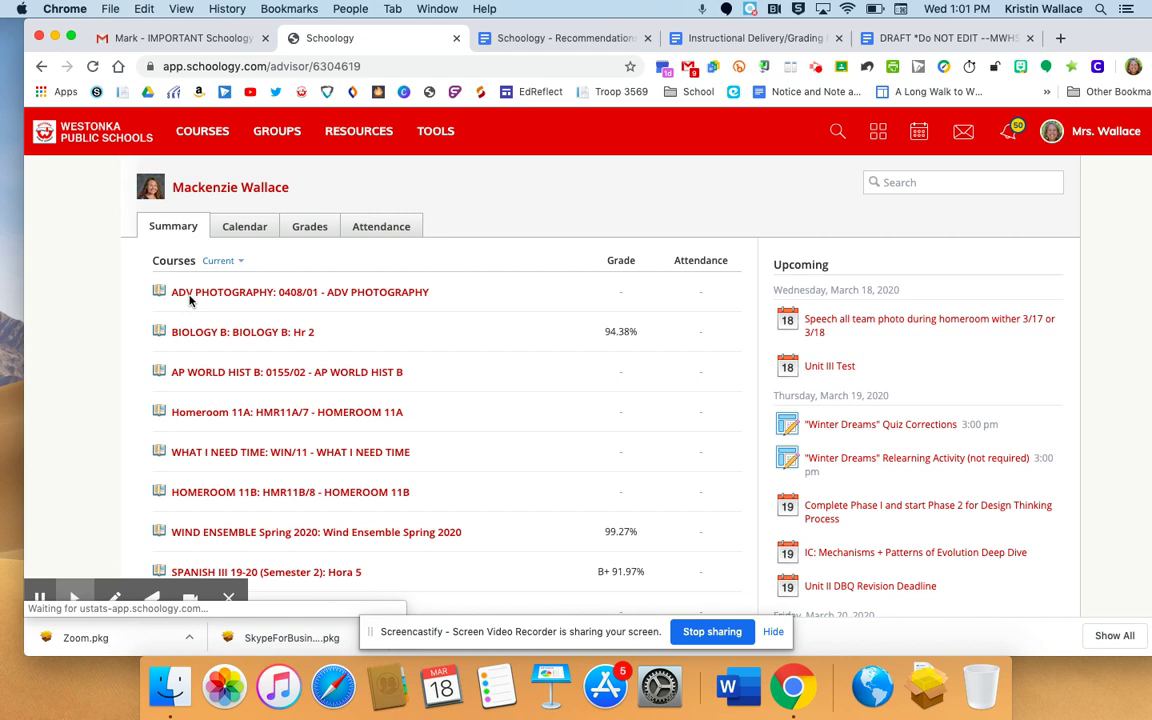
Open the student's profile, display the full list of enrolled courses, look through it and close the list
{"action": "left_click", "coordinate": [215, 195]}
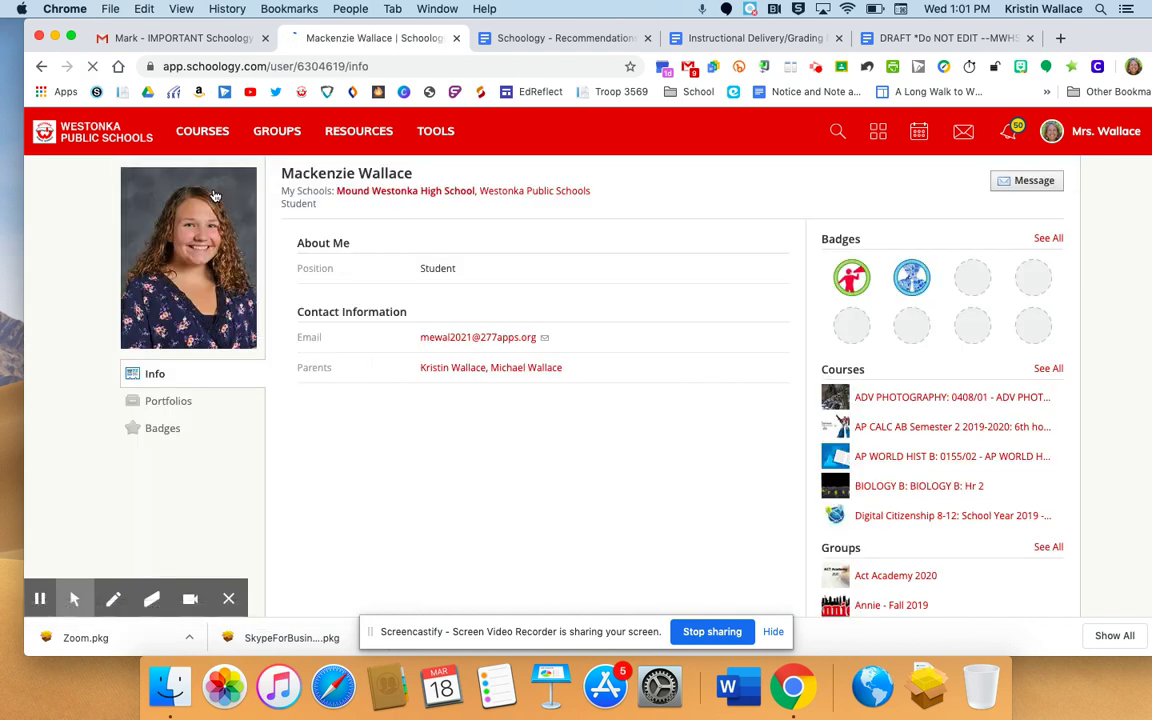
{"action": "scroll", "coordinate": [985, 443], "scroll_direction": "down", "scroll_amount": 1}
{"action": "scroll", "coordinate": [985, 443], "scroll_direction": "down", "scroll_amount": 2}
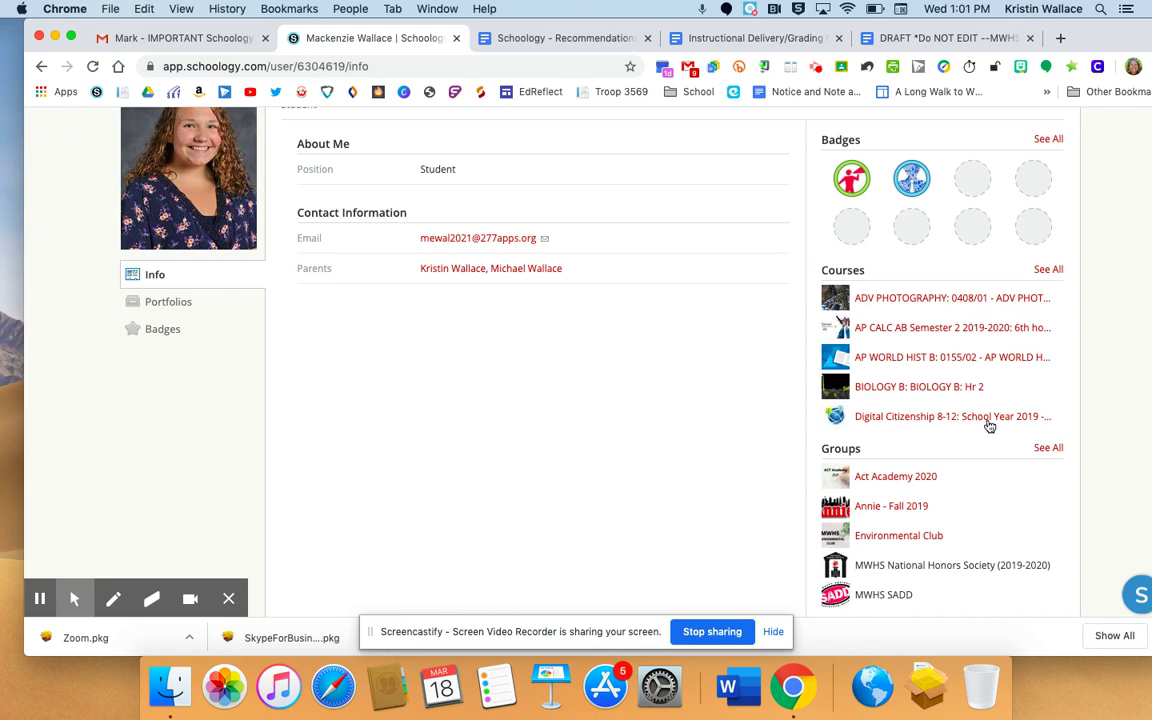
{"action": "left_click", "coordinate": [1048, 269]}
{"action": "scroll", "coordinate": [676, 336], "scroll_direction": "down", "scroll_amount": 5}
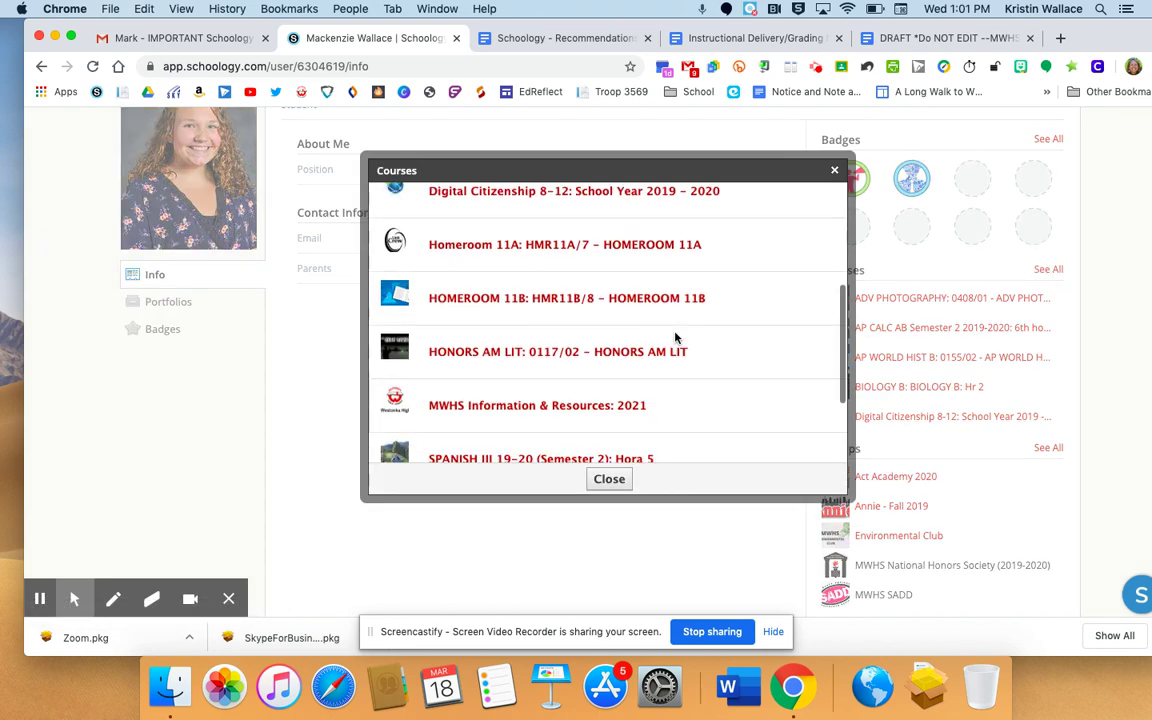
{"action": "scroll", "coordinate": [676, 338], "scroll_direction": "up", "scroll_amount": 2}
{"action": "scroll", "coordinate": [675, 338], "scroll_direction": "down", "scroll_amount": 3}
{"action": "scroll", "coordinate": [675, 338], "scroll_direction": "up", "scroll_amount": 6}
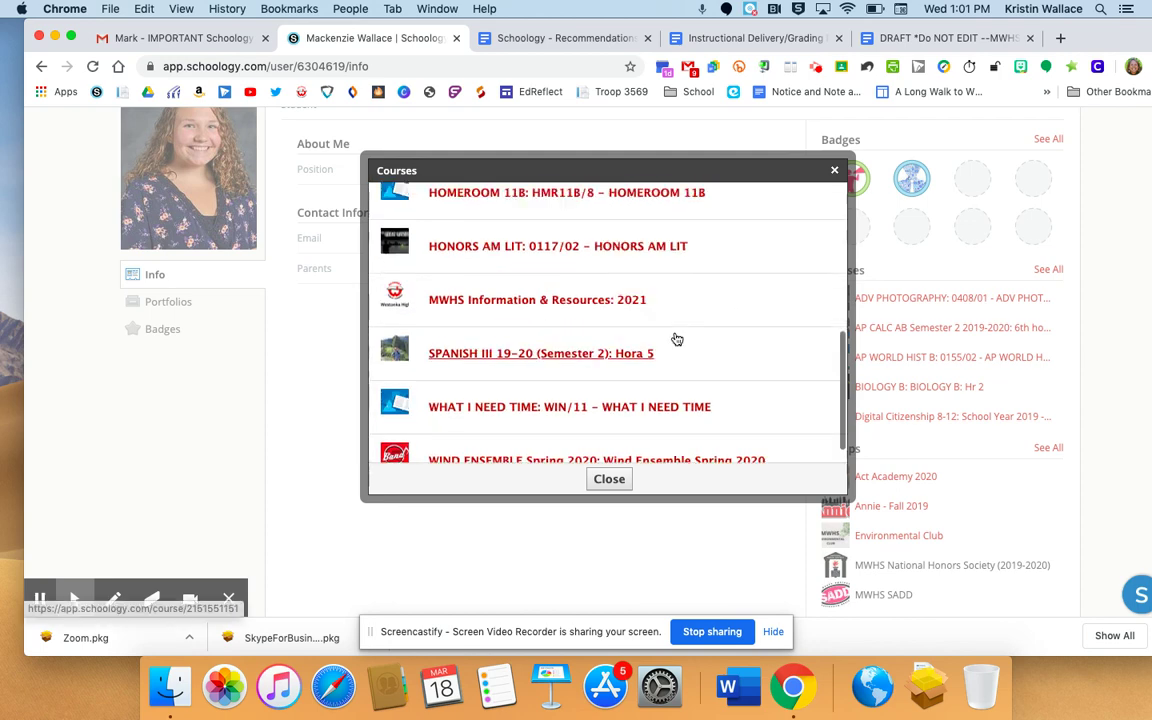
{"action": "left_click", "coordinate": [609, 478]}
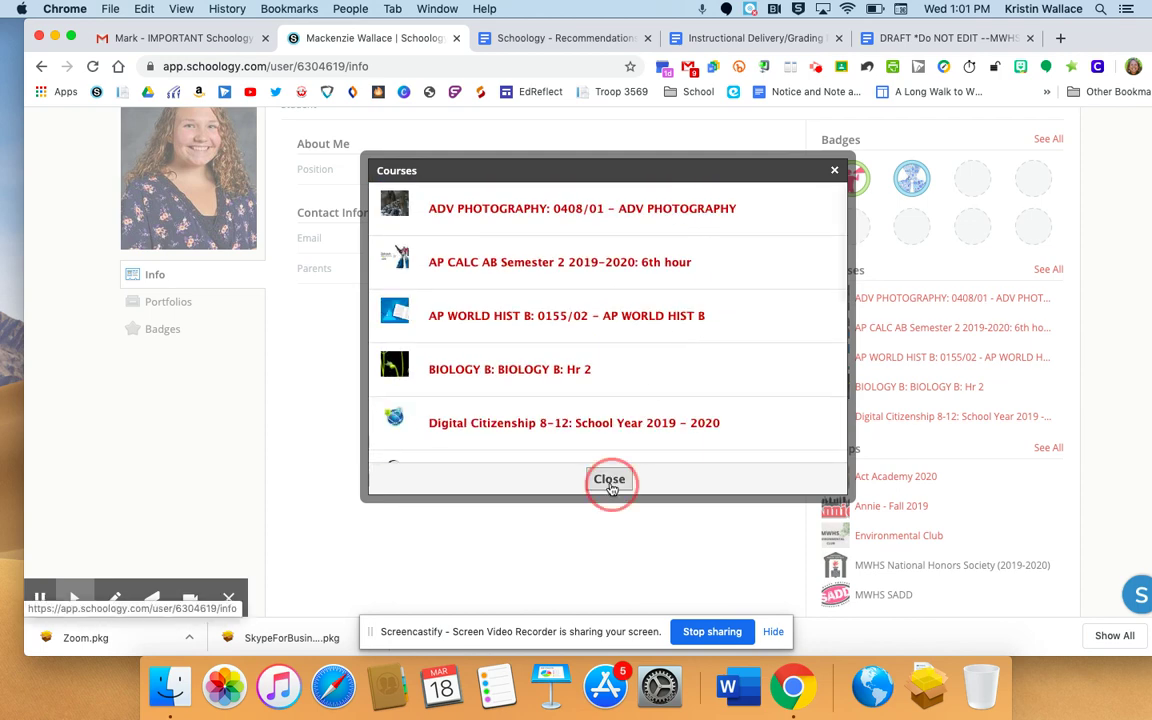